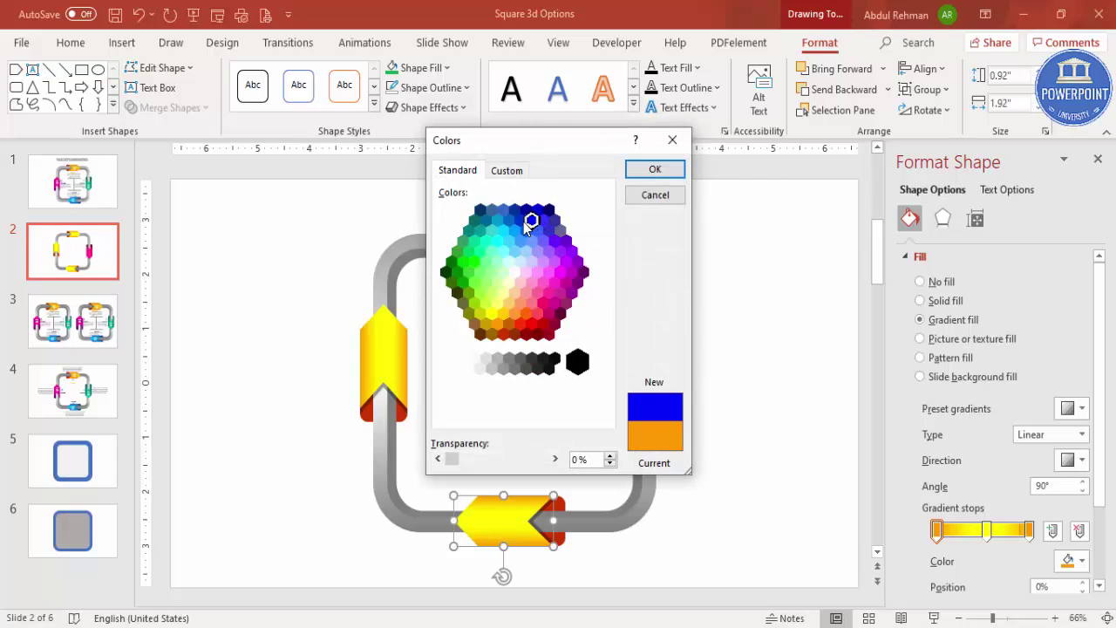
# Set the first gradient stop of the bottom arrow's fill to medium blue from the standard colours
pyautogui.click(519, 220)
pyautogui.click(509, 221)
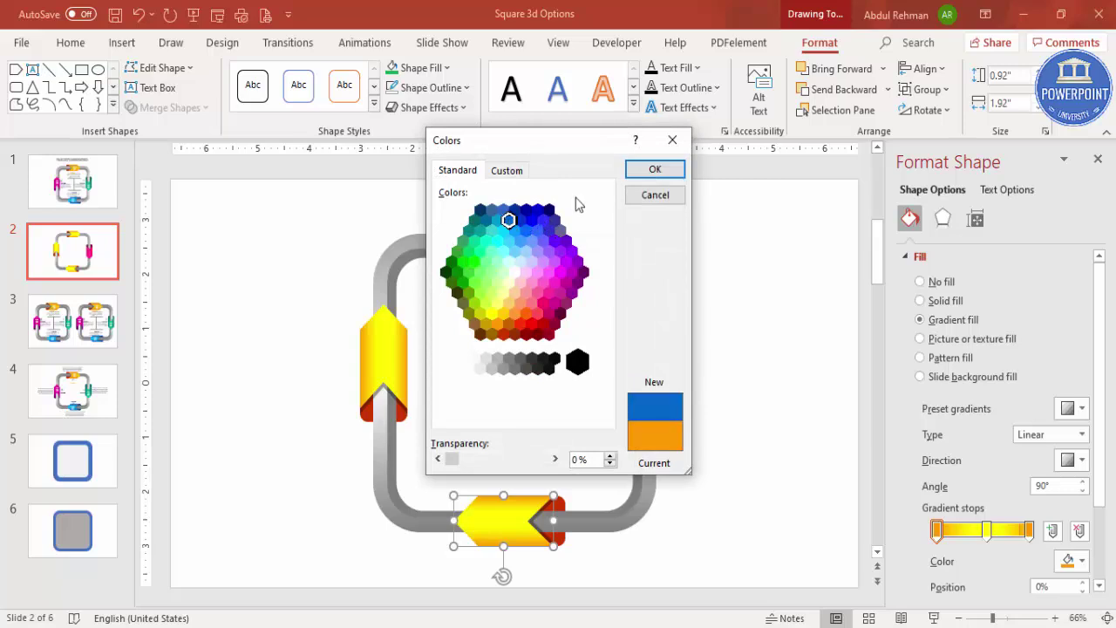
pyautogui.click(654, 170)
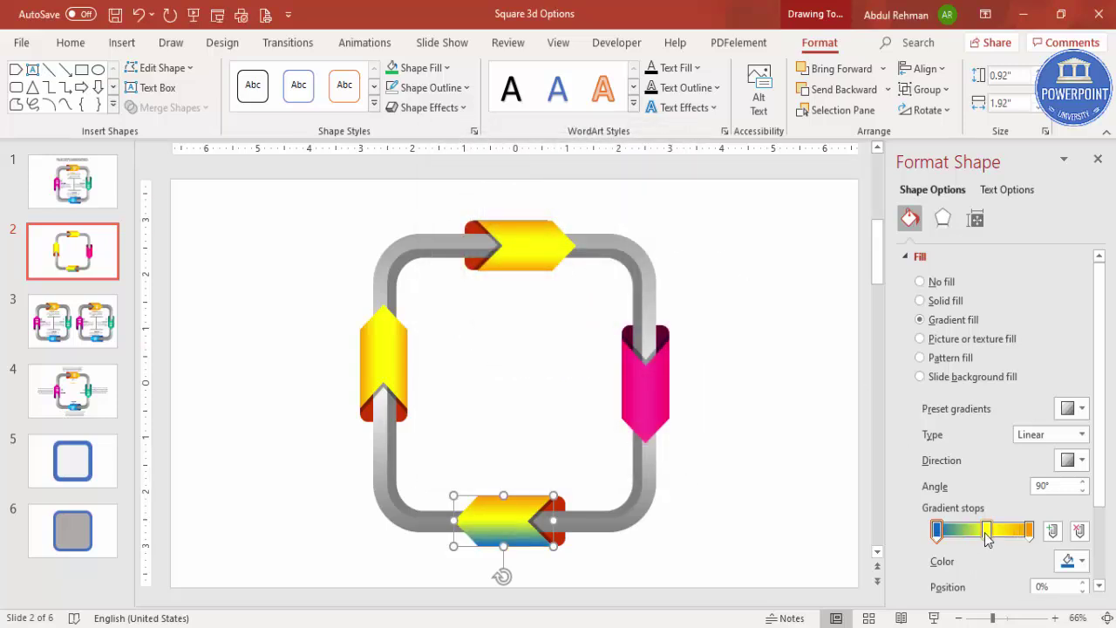
# Recolour the bottom arrow's 54% gradient stop to bright cyan and its 100% stop to the same medium blue as the first
pyautogui.click(985, 530)
pyautogui.click(1082, 561)
pyautogui.click(1021, 522)
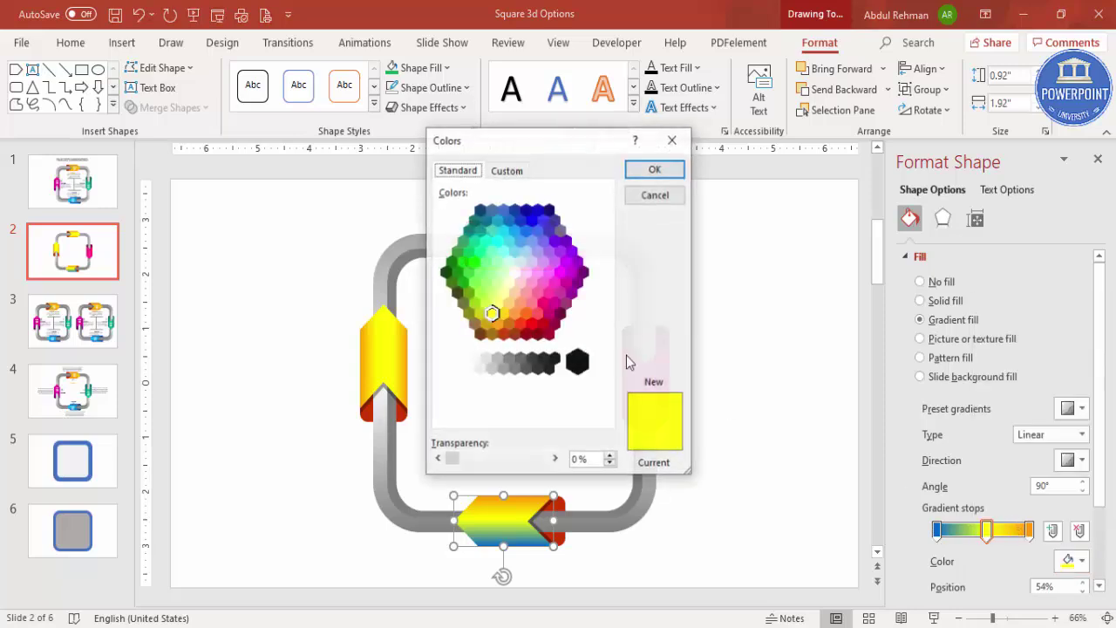
pyautogui.click(499, 230)
pyautogui.click(654, 169)
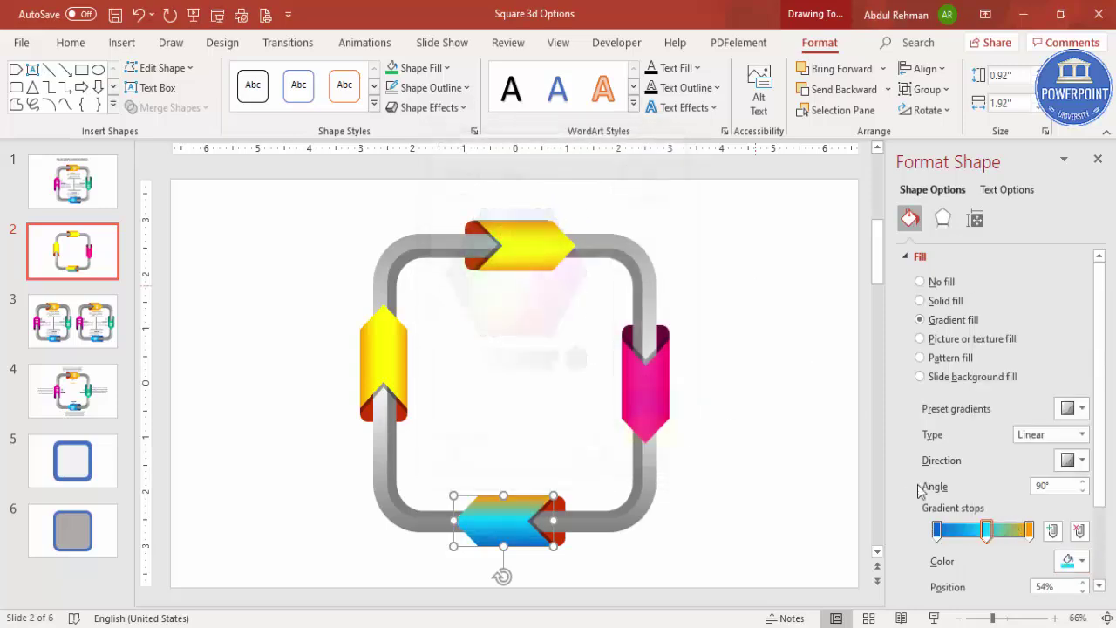
pyautogui.click(1029, 529)
pyautogui.click(1080, 561)
pyautogui.click(998, 502)
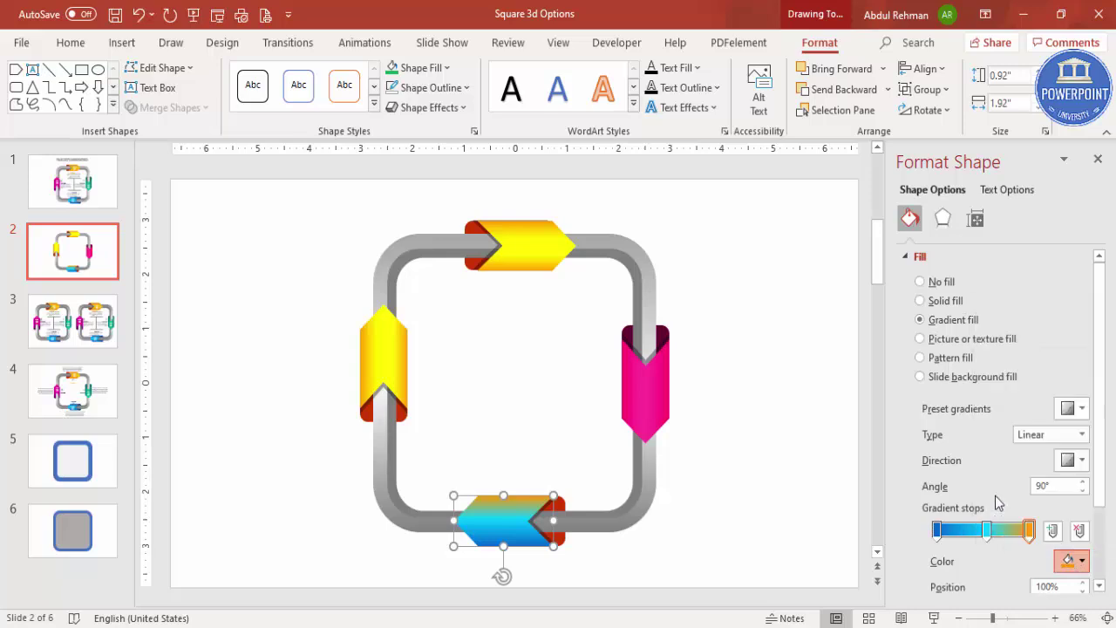
# Change the solid fill of the red folded piece behind the bottom arrow to dark blue
pyautogui.click(564, 532)
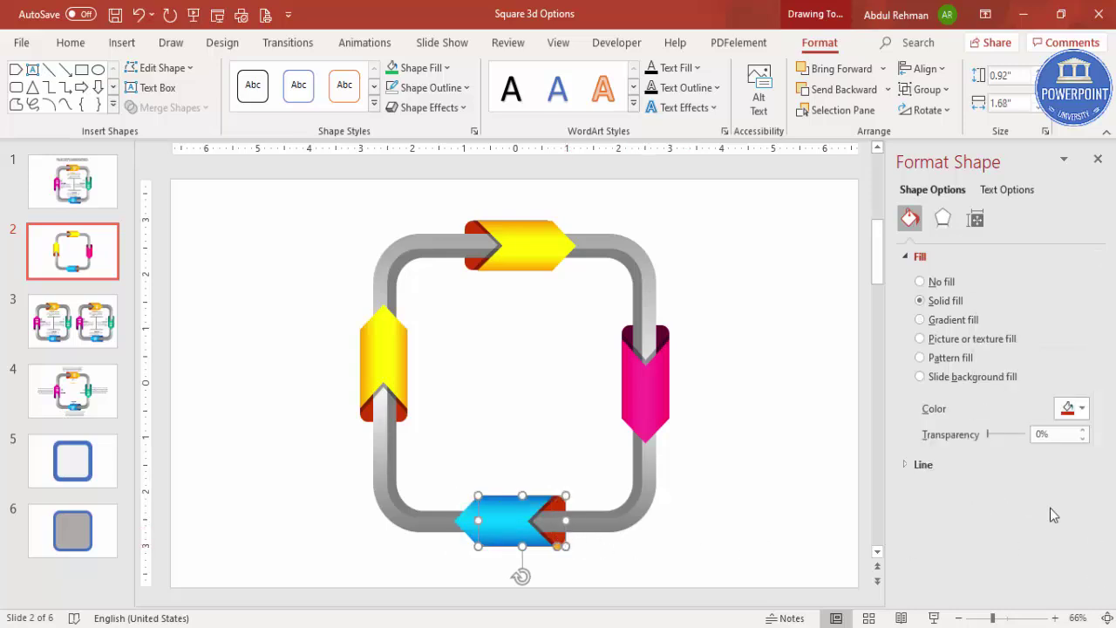
pyautogui.click(1080, 408)
pyautogui.click(1011, 367)
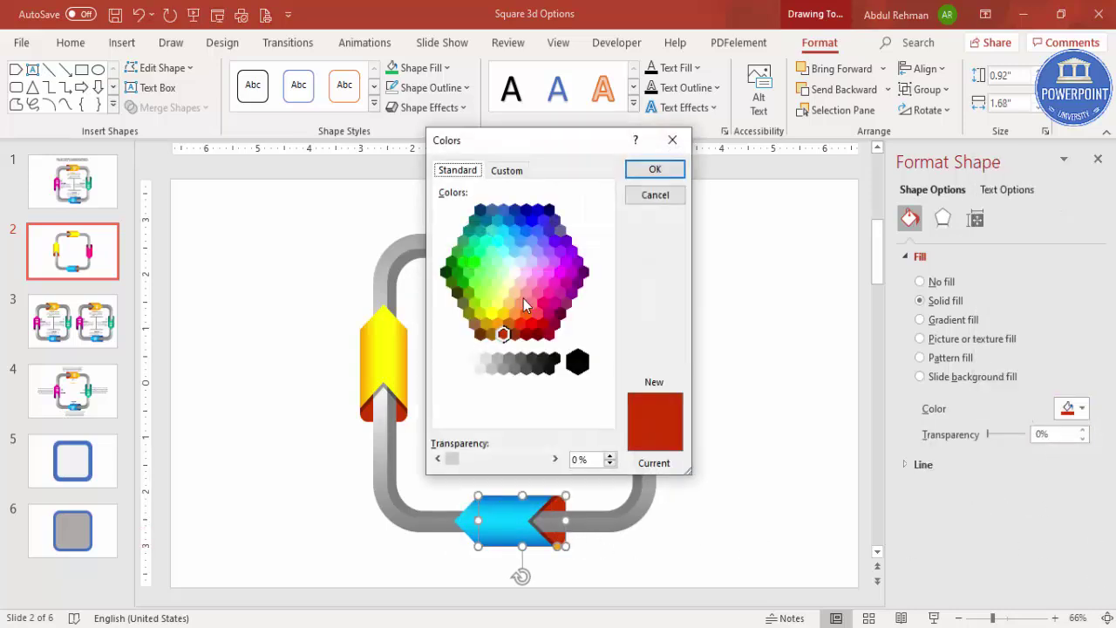
pyautogui.click(526, 210)
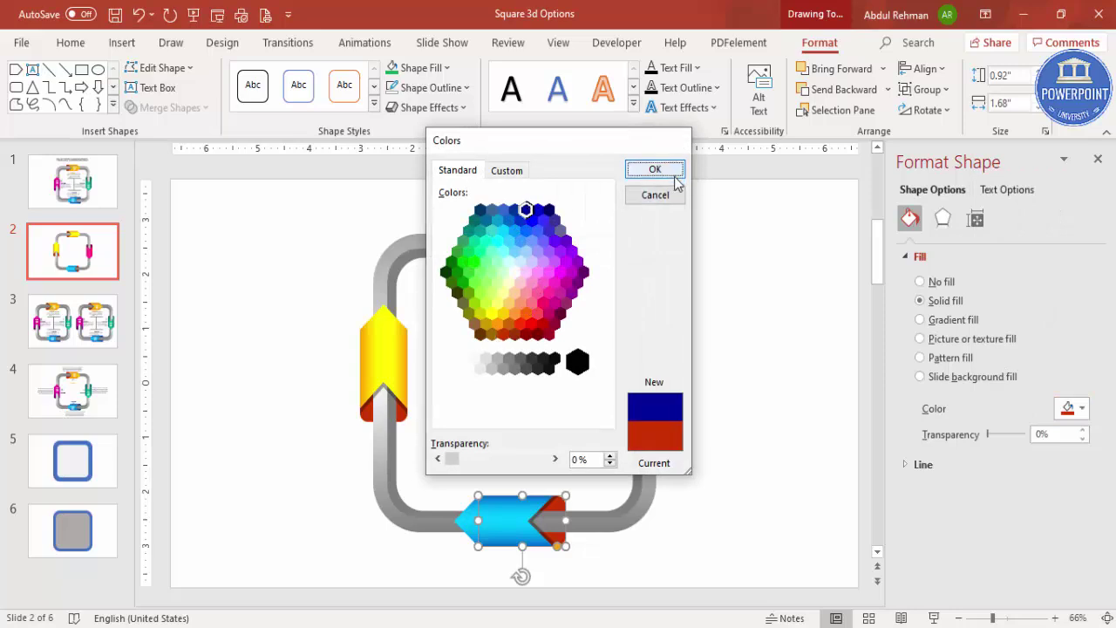
pyautogui.click(673, 173)
# Set the first gradient stop of the left yellow arrow's fill to dark teal
pyautogui.click(376, 351)
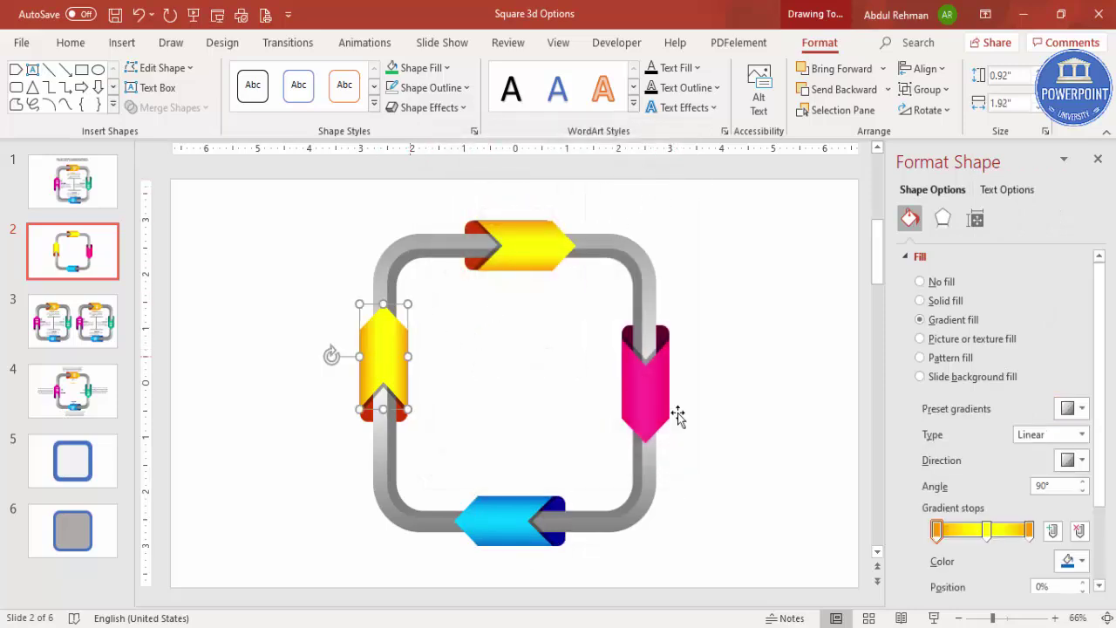
pyautogui.click(1072, 561)
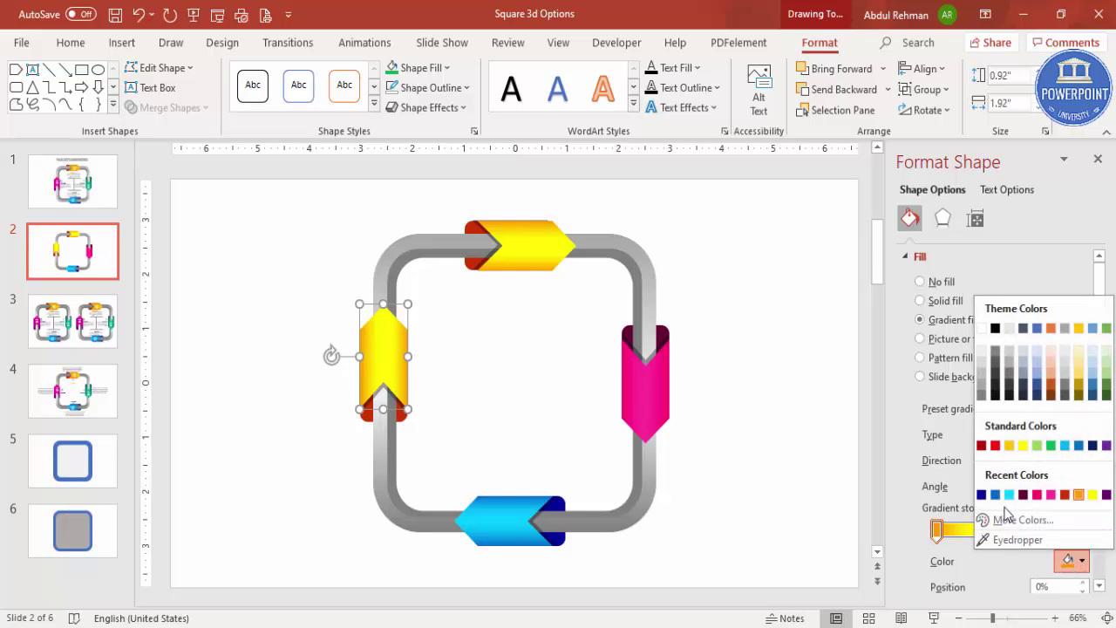
pyautogui.click(1012, 520)
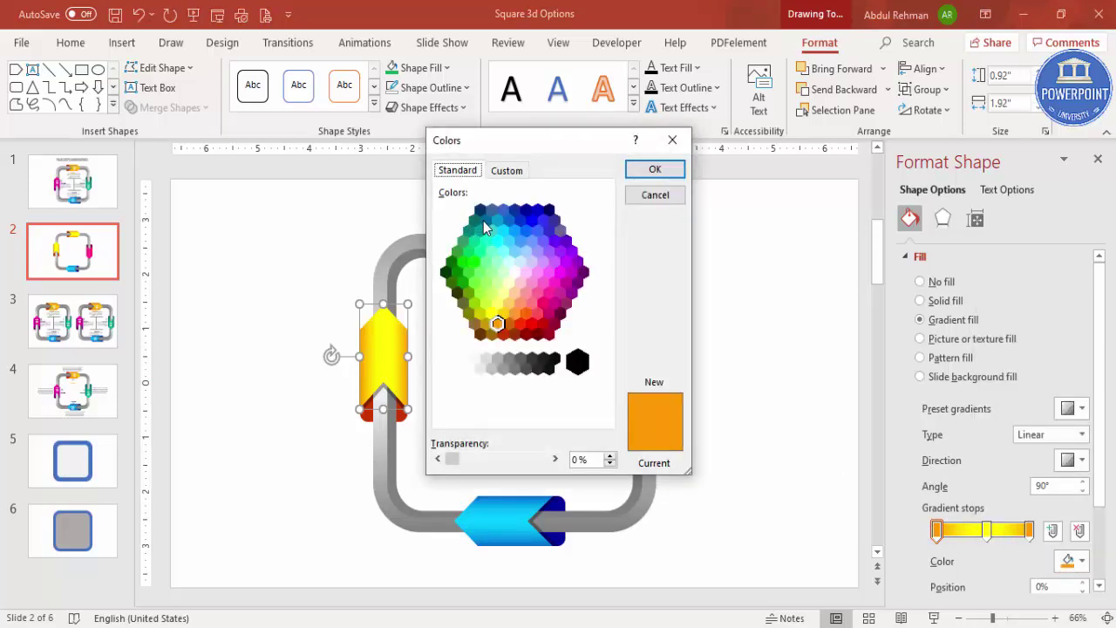
pyautogui.click(486, 221)
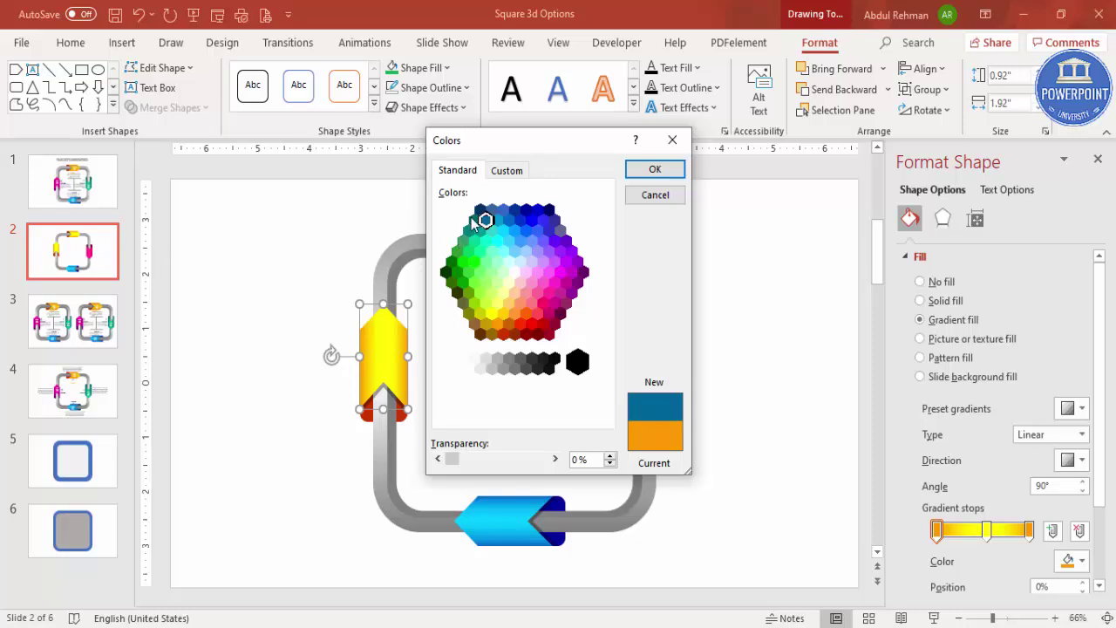
pyautogui.click(641, 172)
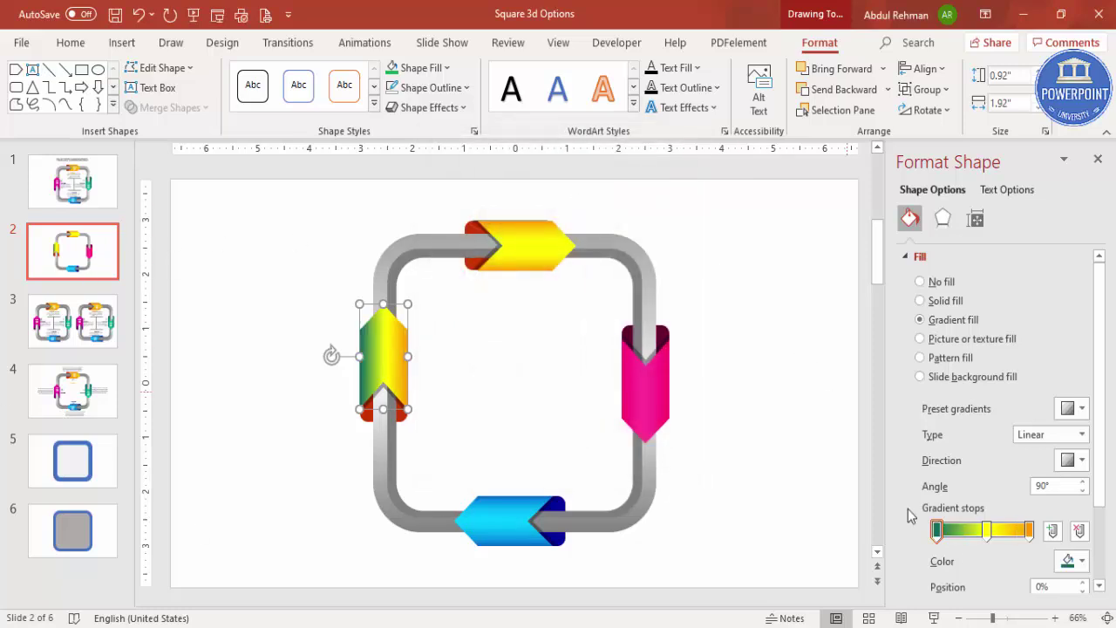
# Recolour the left arrow's 54% gradient stop to bright green and its 100% stop to the same dark teal as the first
pyautogui.click(986, 529)
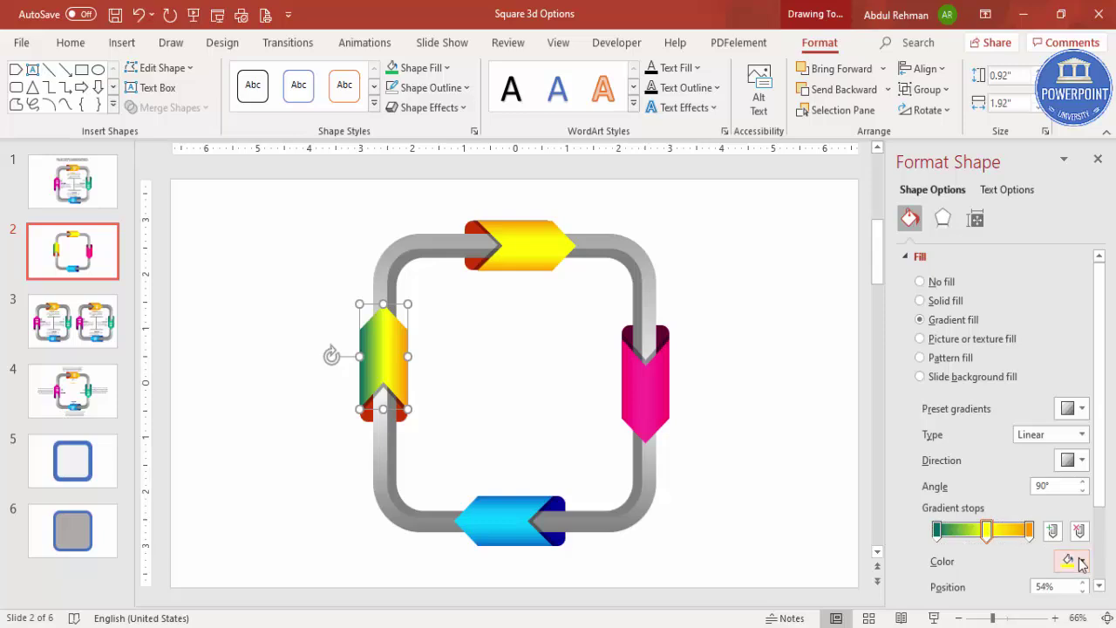
pyautogui.click(1072, 561)
pyautogui.click(959, 590)
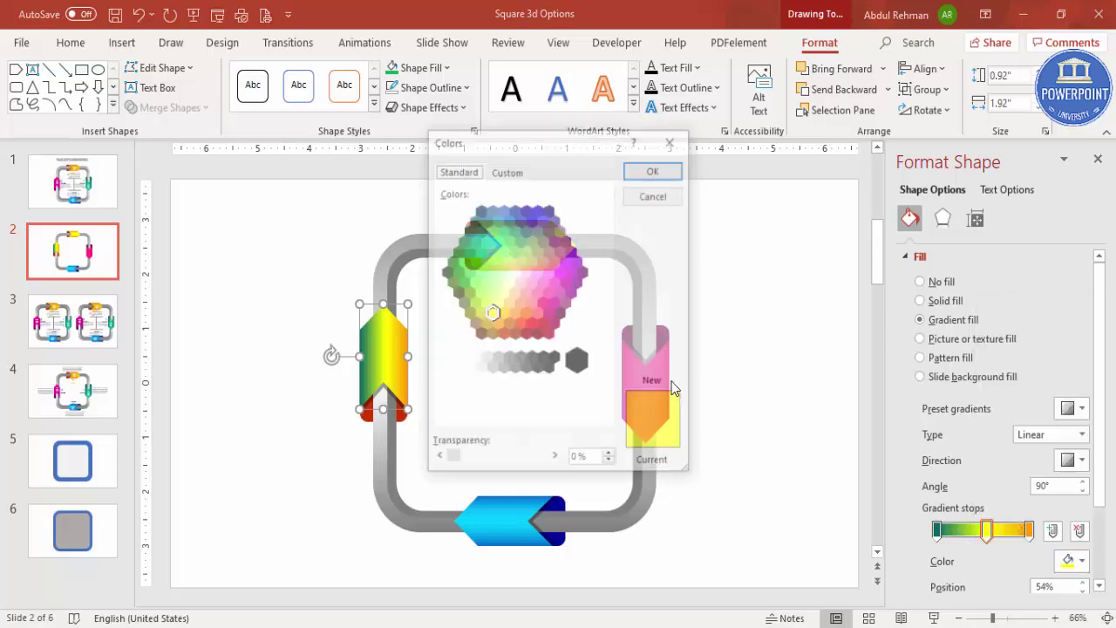
pyautogui.click(472, 246)
pyautogui.click(667, 171)
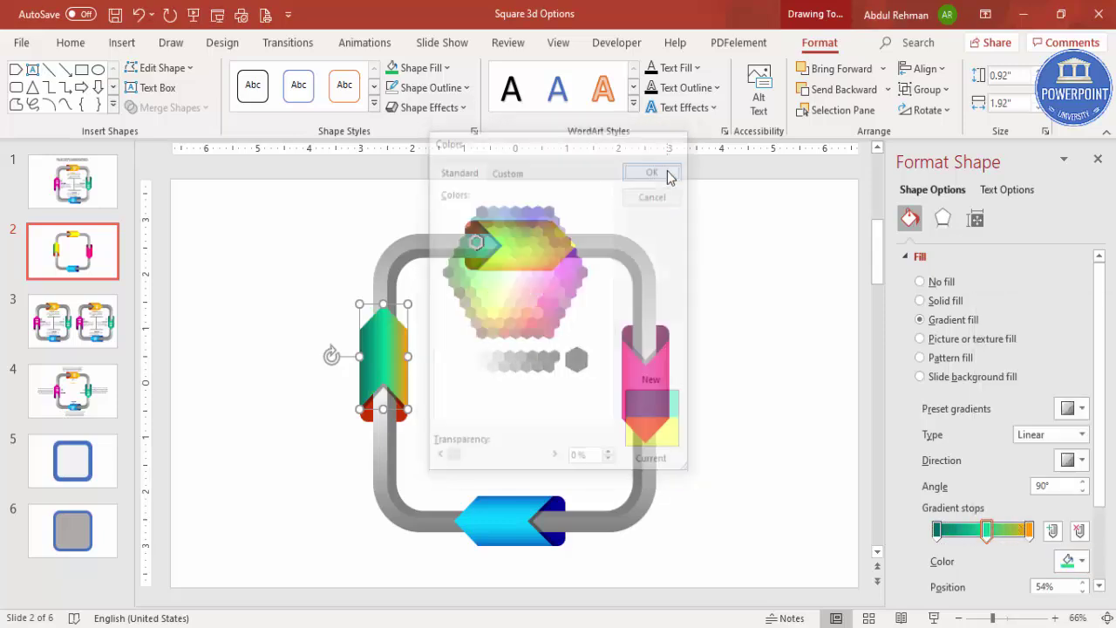
pyautogui.click(1030, 530)
pyautogui.click(1075, 560)
pyautogui.click(1000, 499)
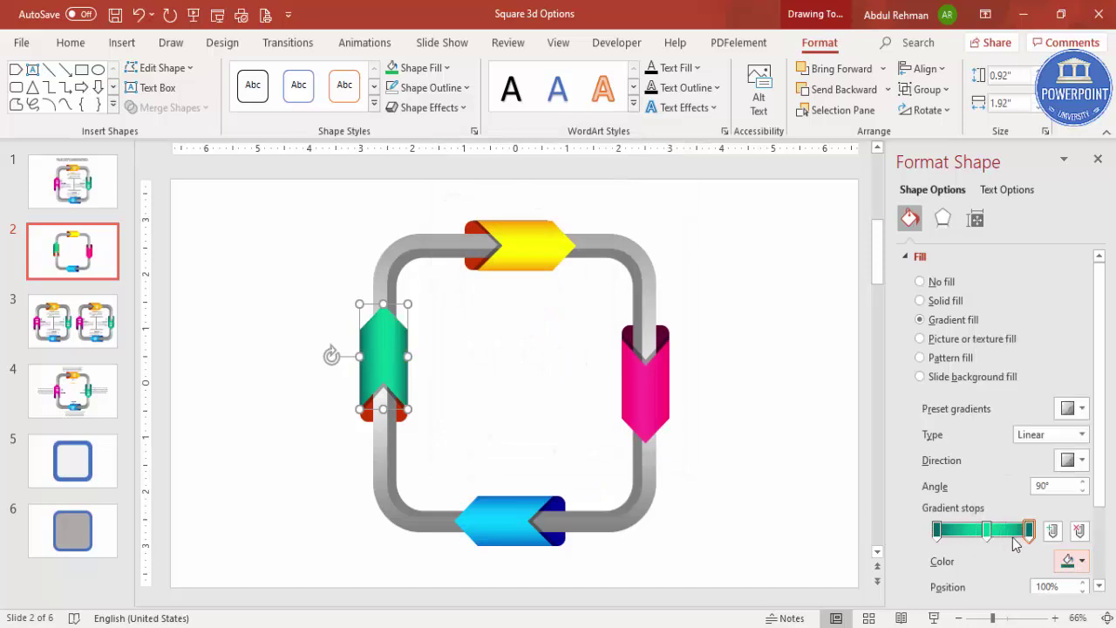
# Change the solid fill of the red folded piece behind the left arrow to dark navy blue
pyautogui.click(366, 422)
pyautogui.click(397, 419)
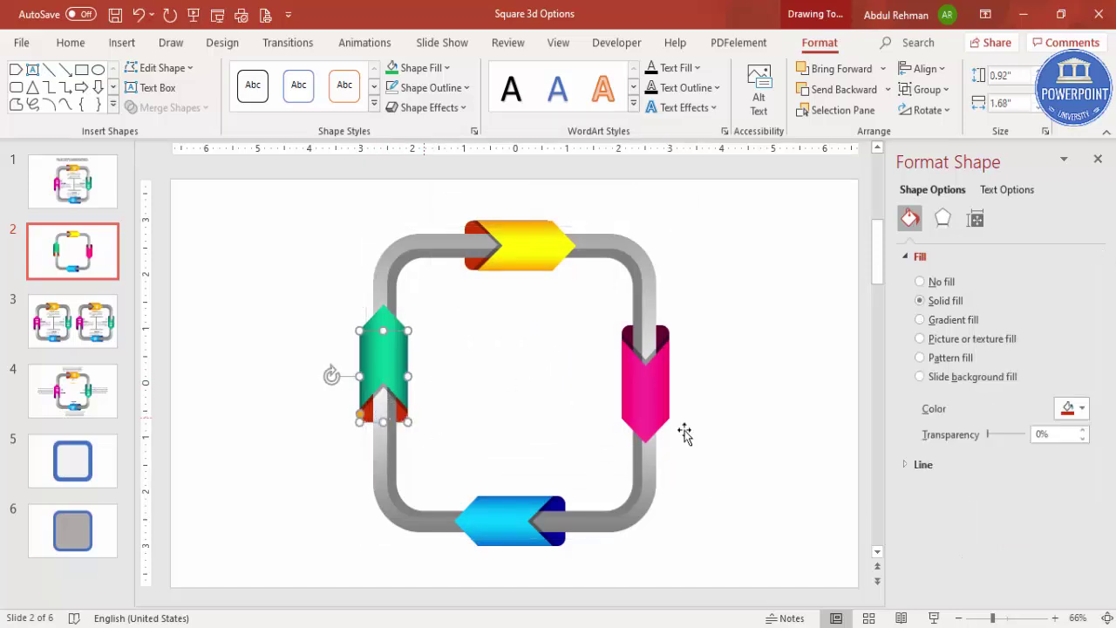
pyautogui.click(1075, 407)
pyautogui.click(1020, 370)
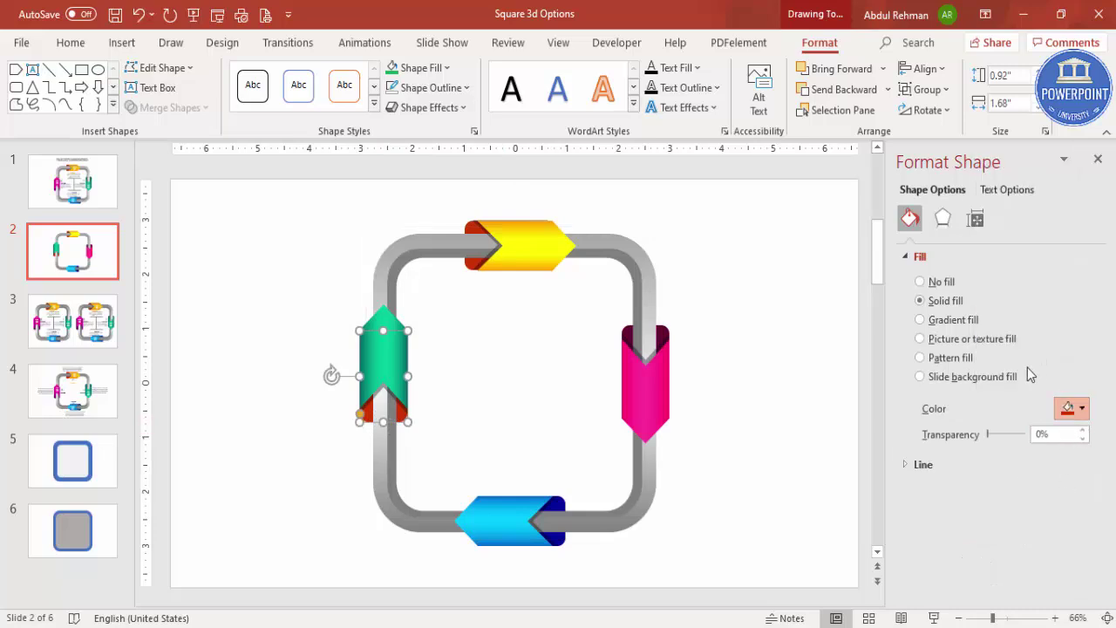
pyautogui.click(478, 210)
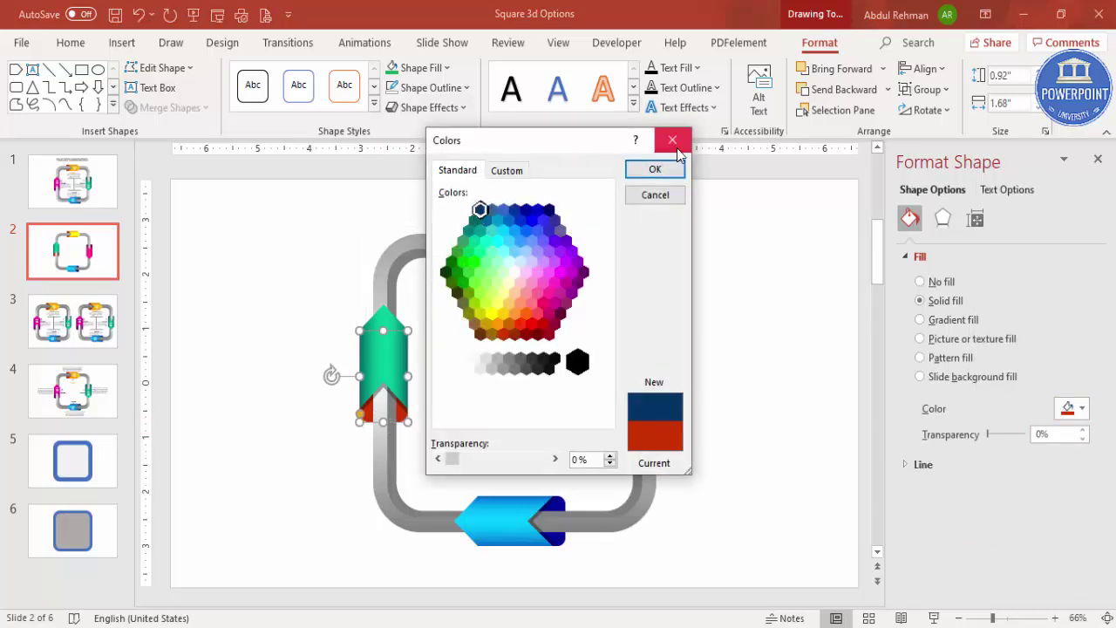
pyautogui.click(655, 169)
pyautogui.click(711, 286)
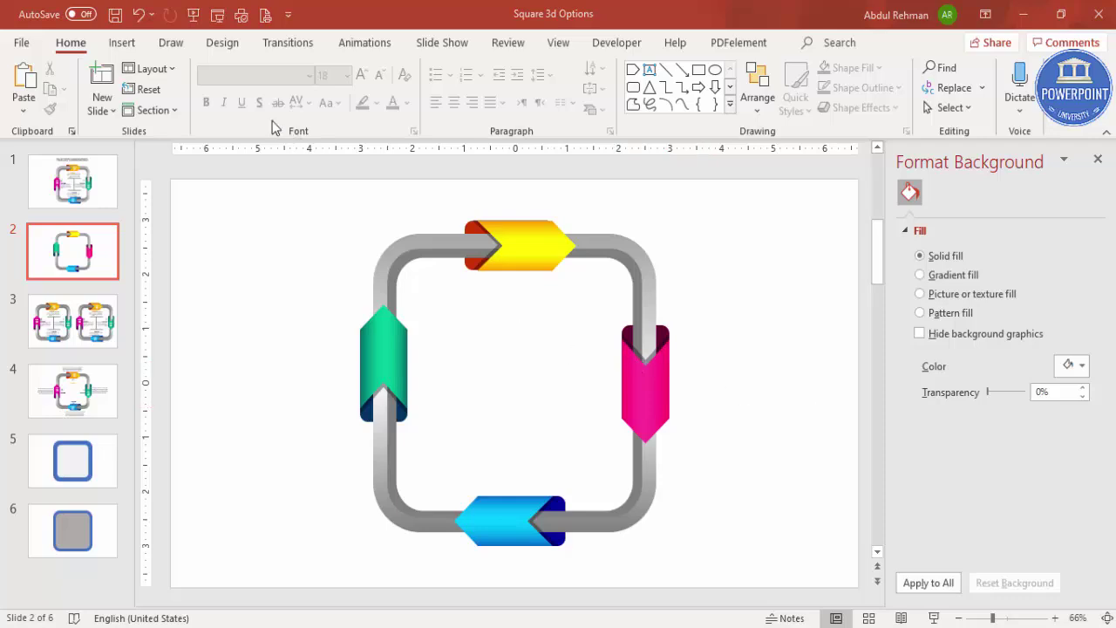
# Add a text box on the yellow top arrow reading "STEP" with "01" on a second line
pyautogui.click(123, 45)
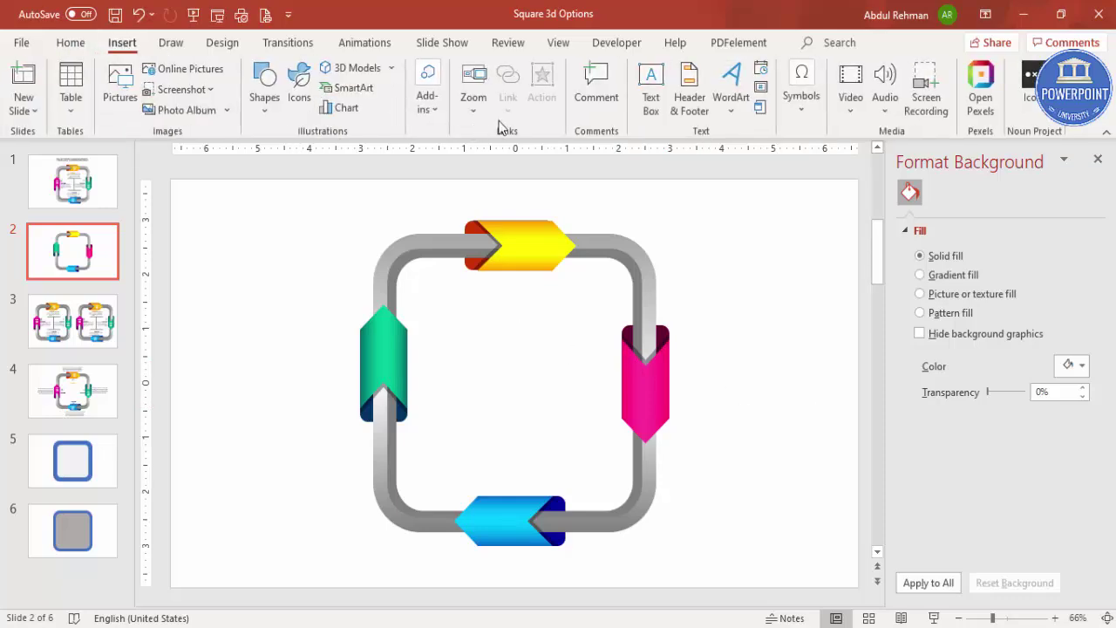
pyautogui.click(650, 90)
pyautogui.moveTo(513, 233); pyautogui.dragTo(567, 257)
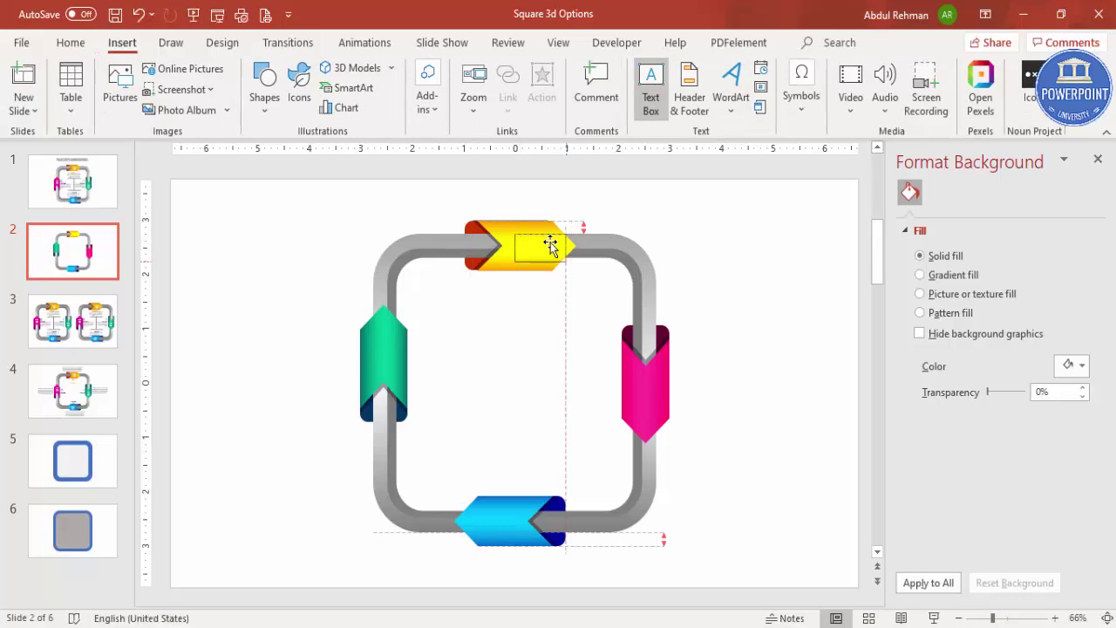
pyautogui.write('STE')
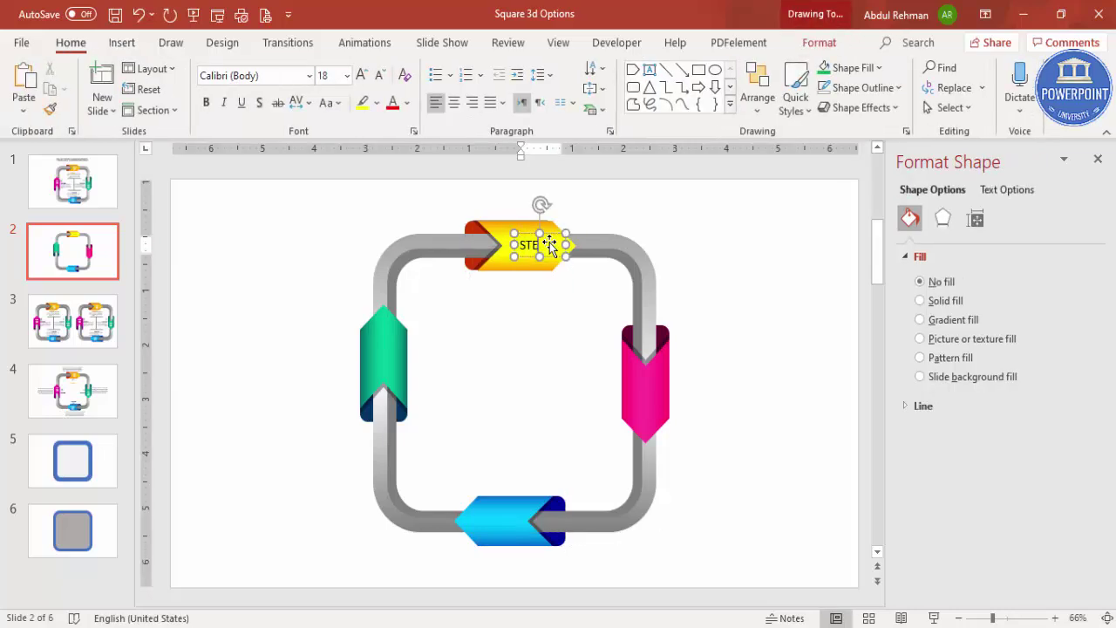
pyautogui.write('P')
pyautogui.press('Return')
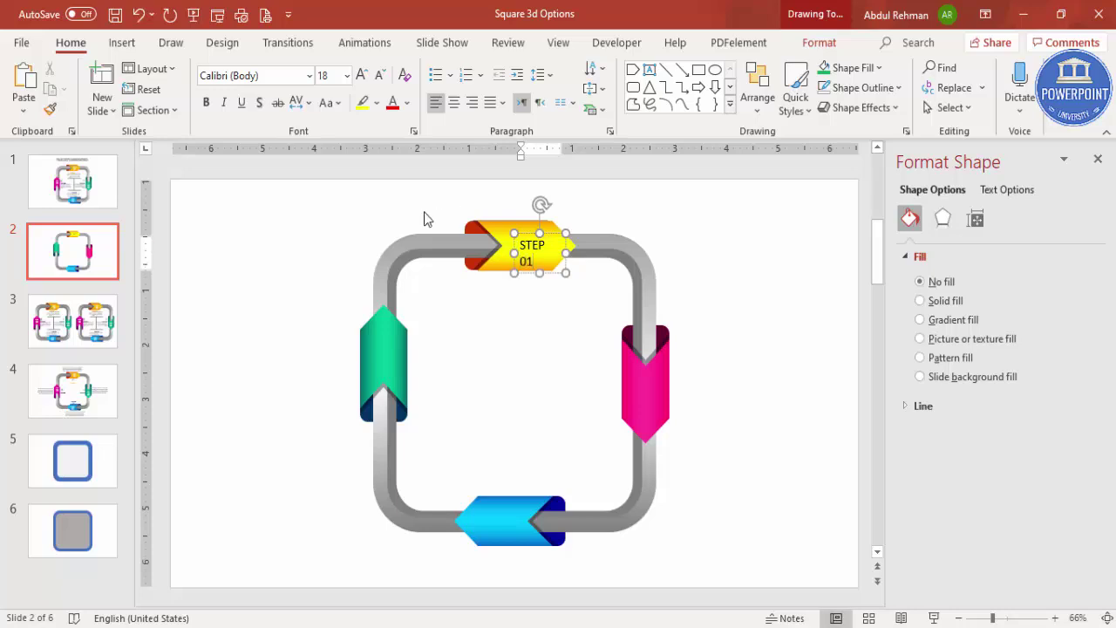
# Centre the STEP 01 text in its box and colour it white
pyautogui.click(557, 250)
pyautogui.click(454, 102)
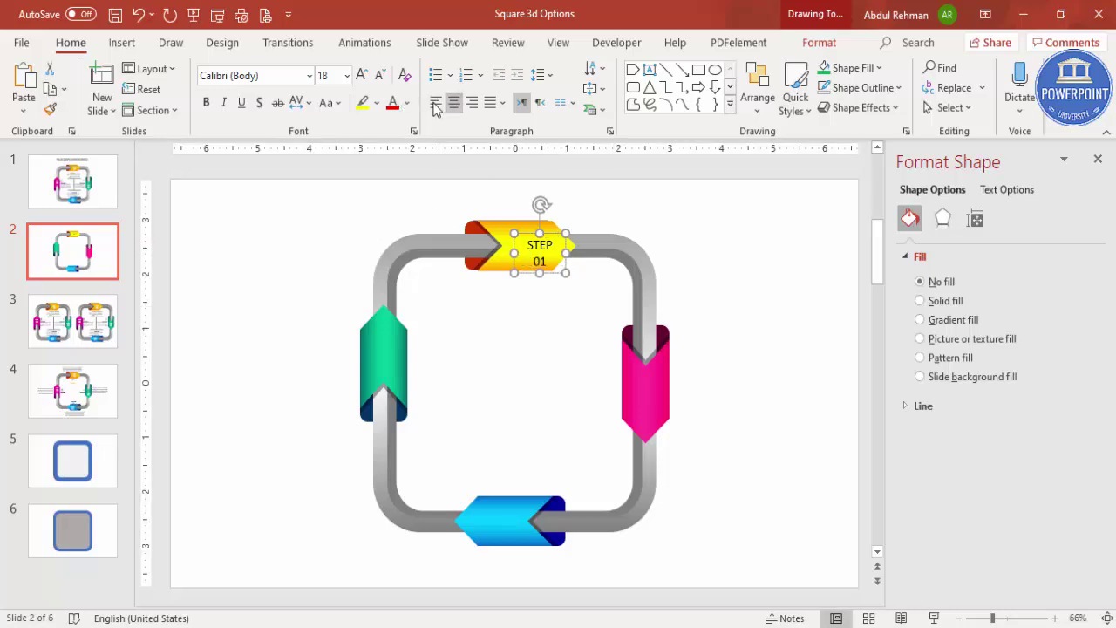
pyautogui.click(407, 103)
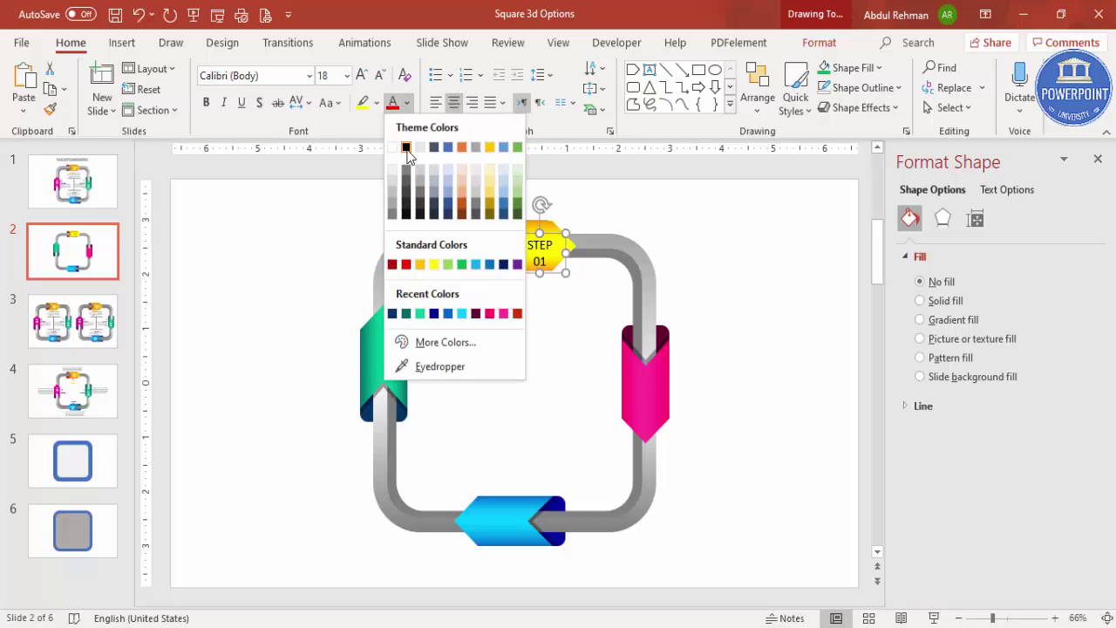
pyautogui.click(406, 148)
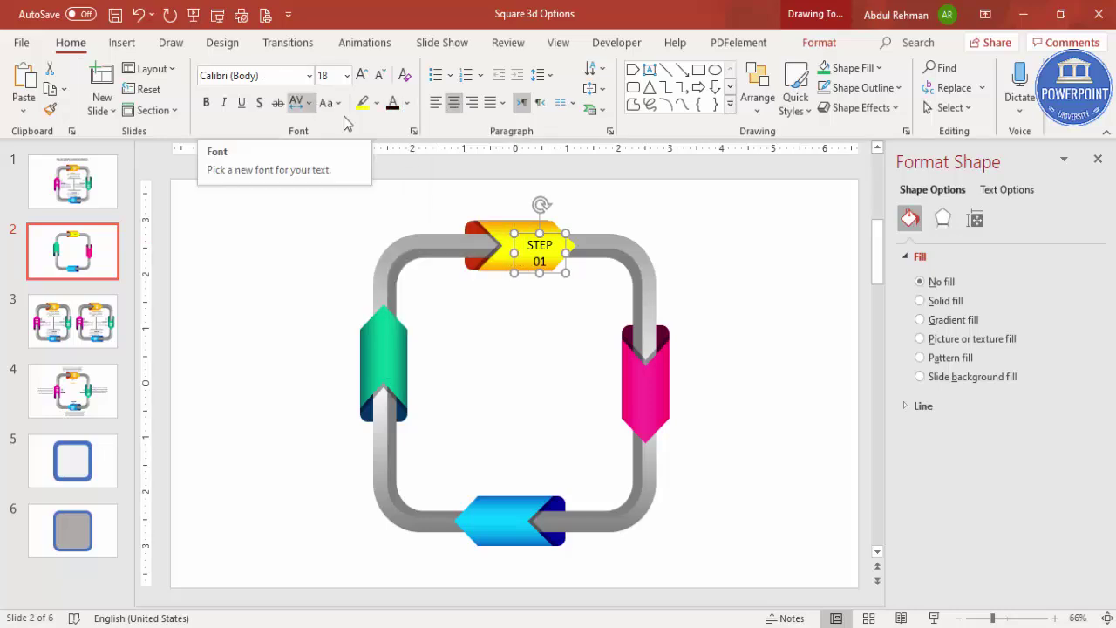
pyautogui.click(406, 103)
pyautogui.click(397, 149)
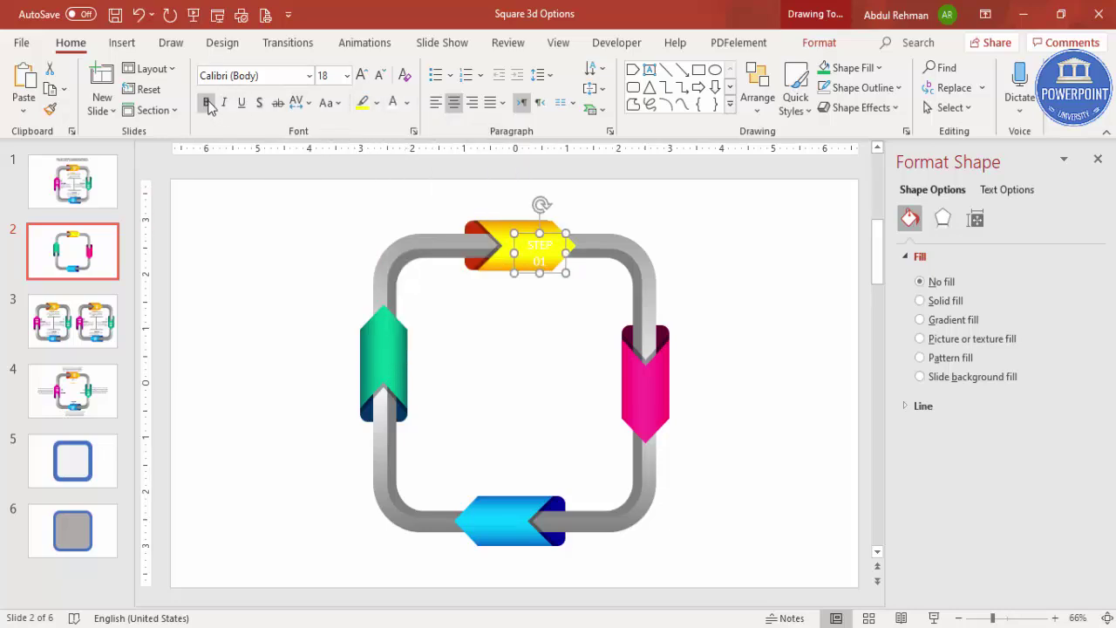
# Format the STEP 01 label in Oswald at size 20 and centre it on the yellow arrow
pyautogui.click(273, 77)
pyautogui.write('Oswald')
pyautogui.press('Return')
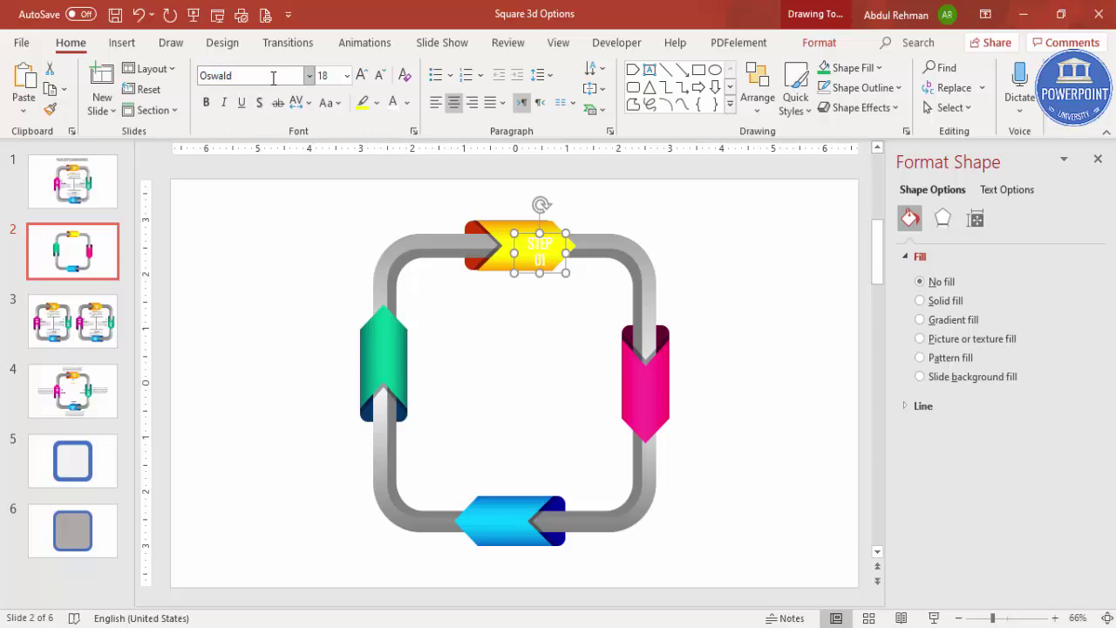
pyautogui.click(362, 75)
pyautogui.moveTo(554, 241); pyautogui.dragTo(542, 229)
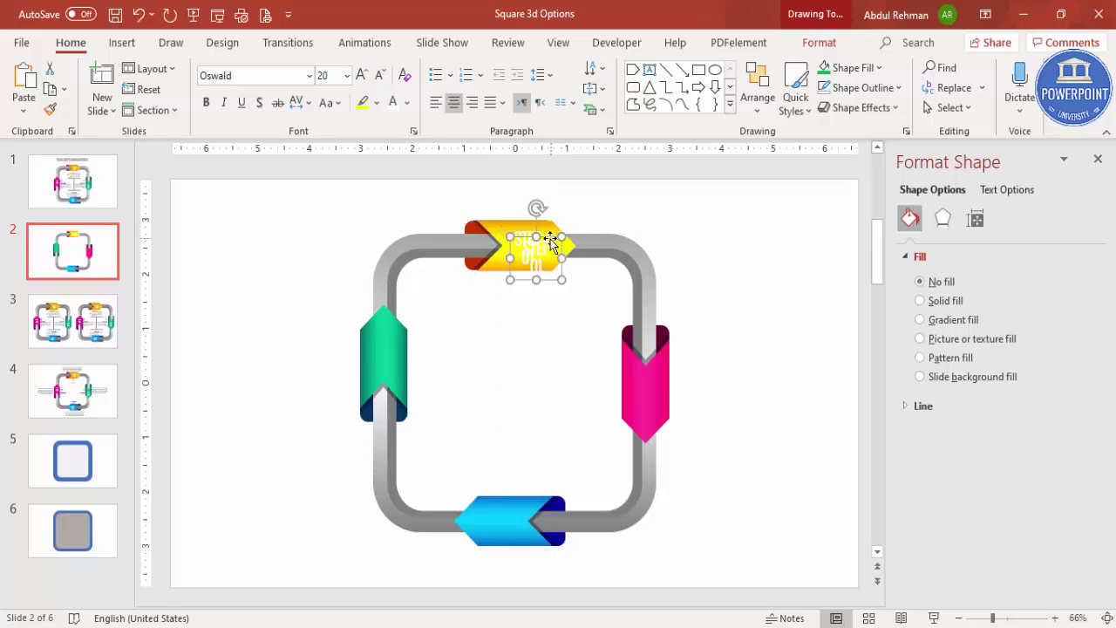
# Place copies of the STEP 01 label on the pink, blue and green arrows
pyautogui.moveTo(549, 240); pyautogui.dragTo(660, 376)
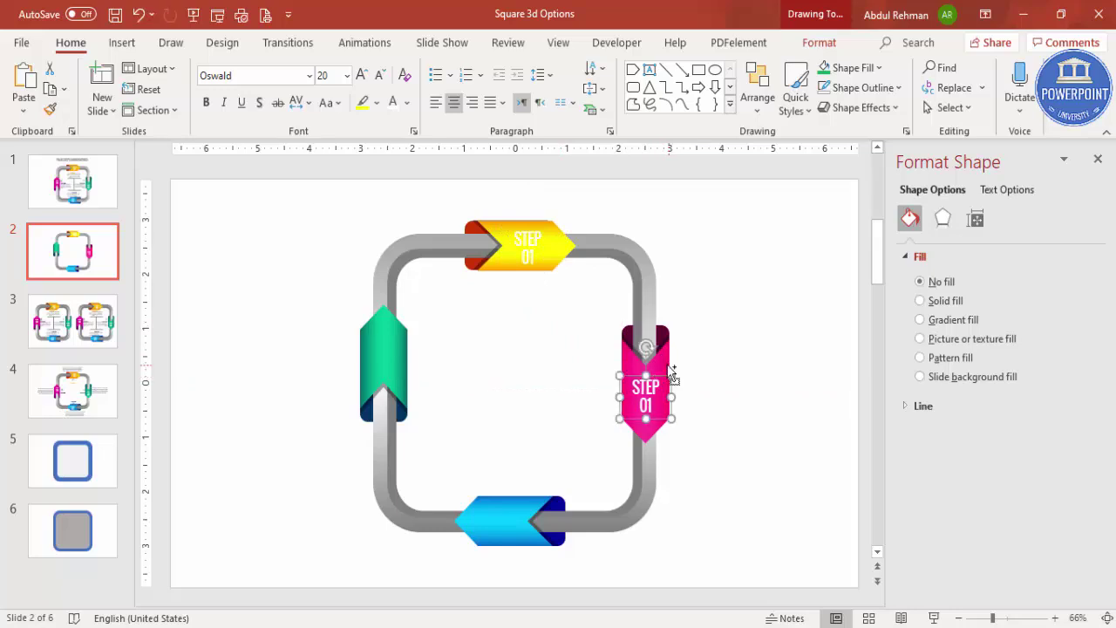
pyautogui.moveTo(609, 516); pyautogui.dragTo(577, 519)
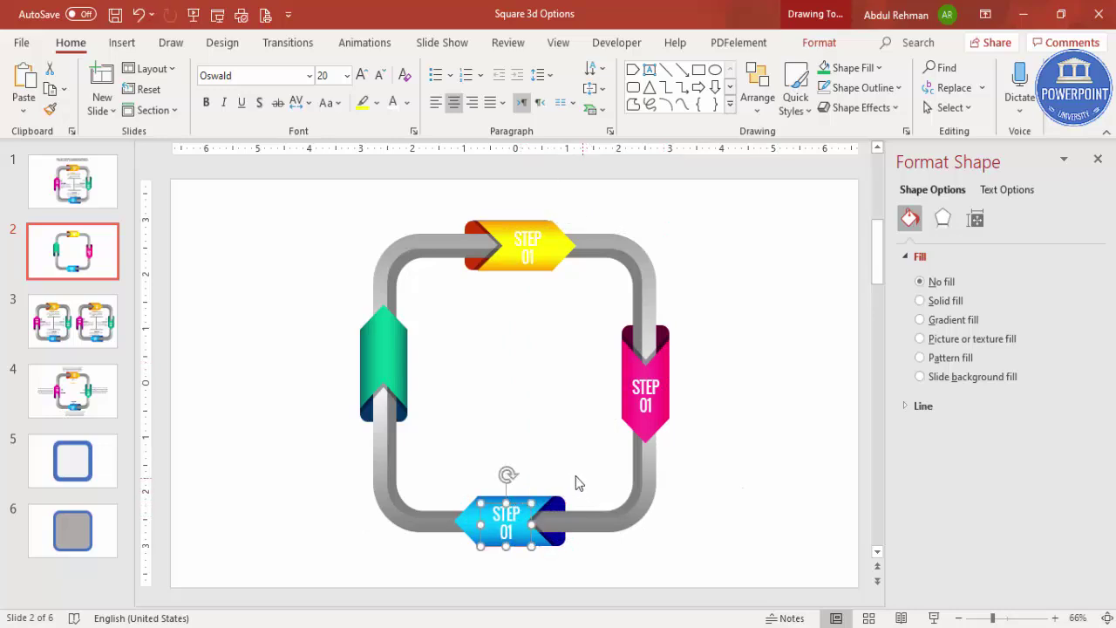
pyautogui.hotkey('ctrl', 'v')
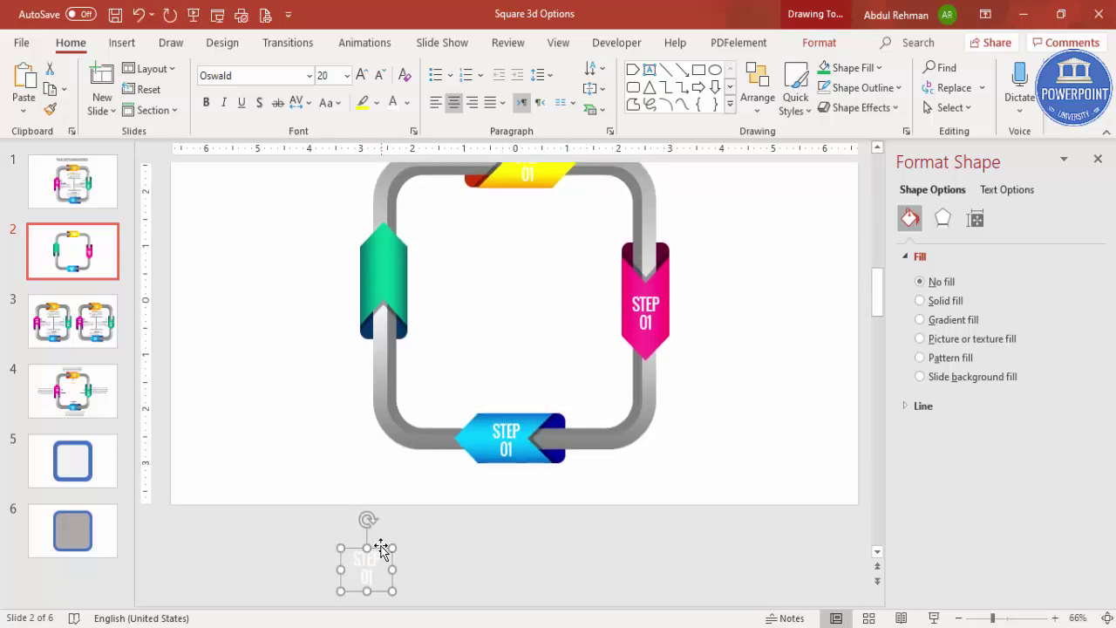
pyautogui.moveTo(379, 553); pyautogui.dragTo(395, 255)
pyautogui.scroll(3, 535, 282)
# Renumber the copied step labels to 02 on the pink arrow, 03 on the blue arrow and 04 on the green arrow
pyautogui.click(656, 403)
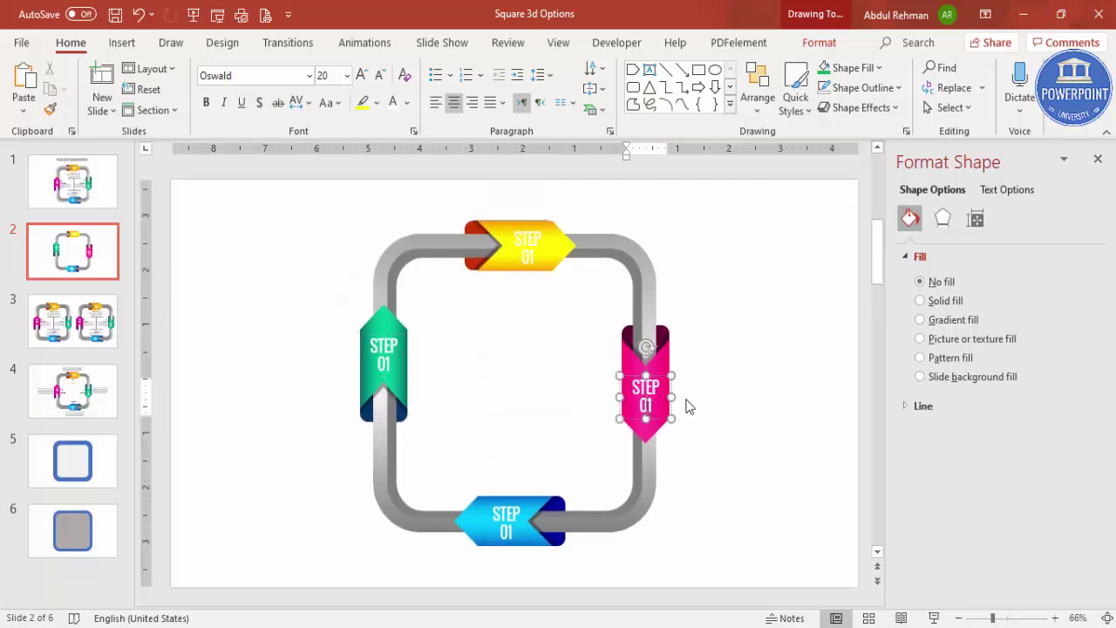
pyautogui.write('2')
pyautogui.click(512, 532)
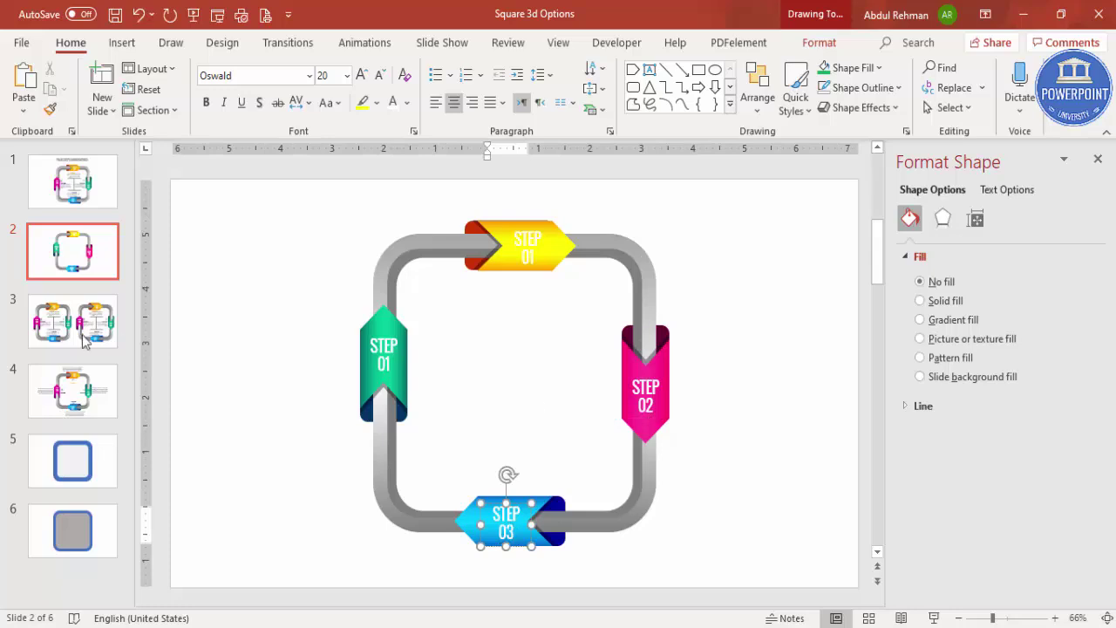
pyautogui.click(383, 363)
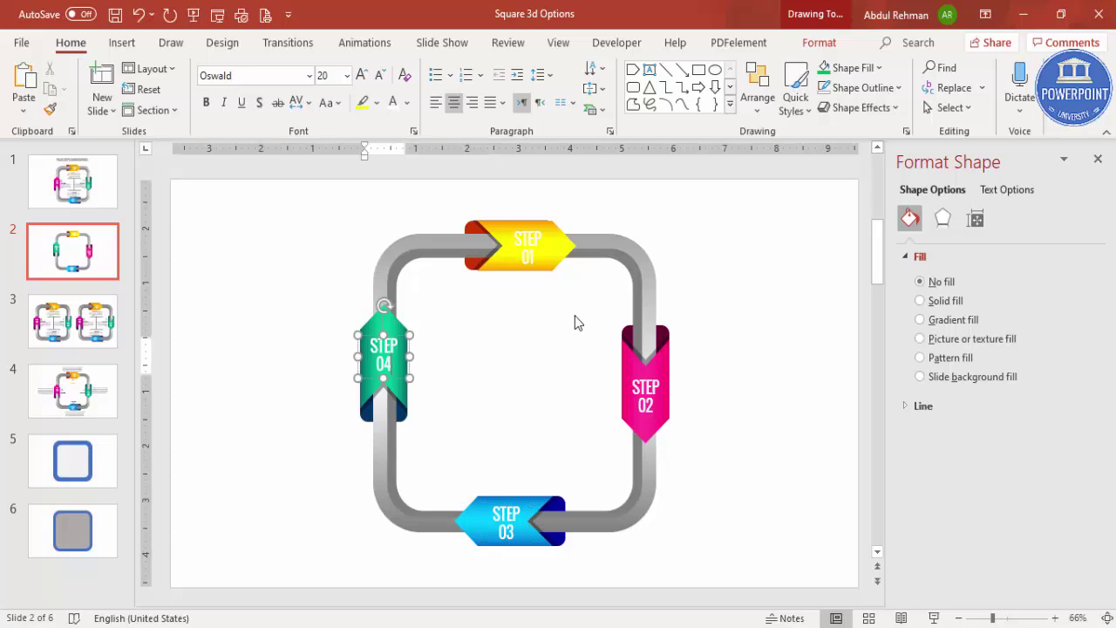
pyautogui.click(733, 340)
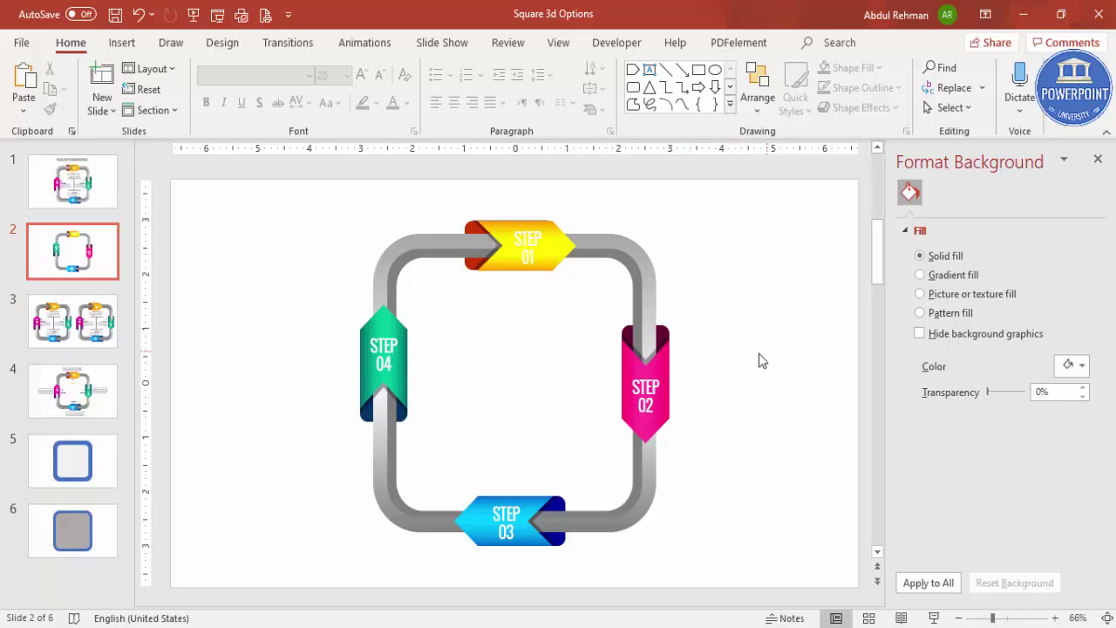
# Add a text box reading "YOUR TITLE" inside the frame, below the yellow arrow
pyautogui.click(121, 43)
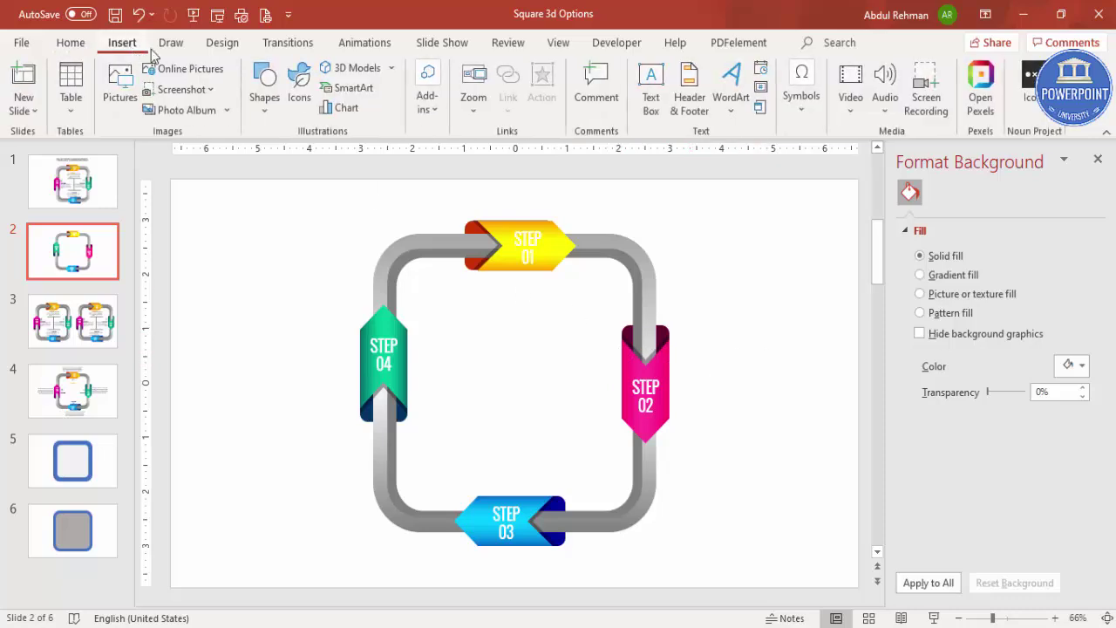
pyautogui.click(650, 83)
pyautogui.moveTo(473, 286); pyautogui.dragTo(558, 319)
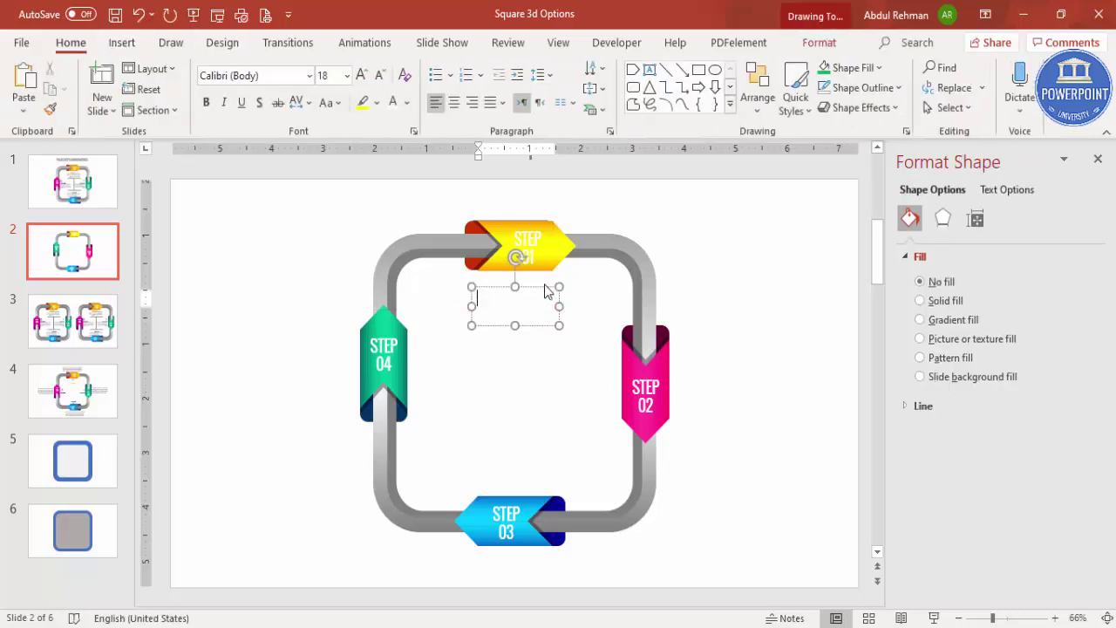
pyautogui.write('YOUR')
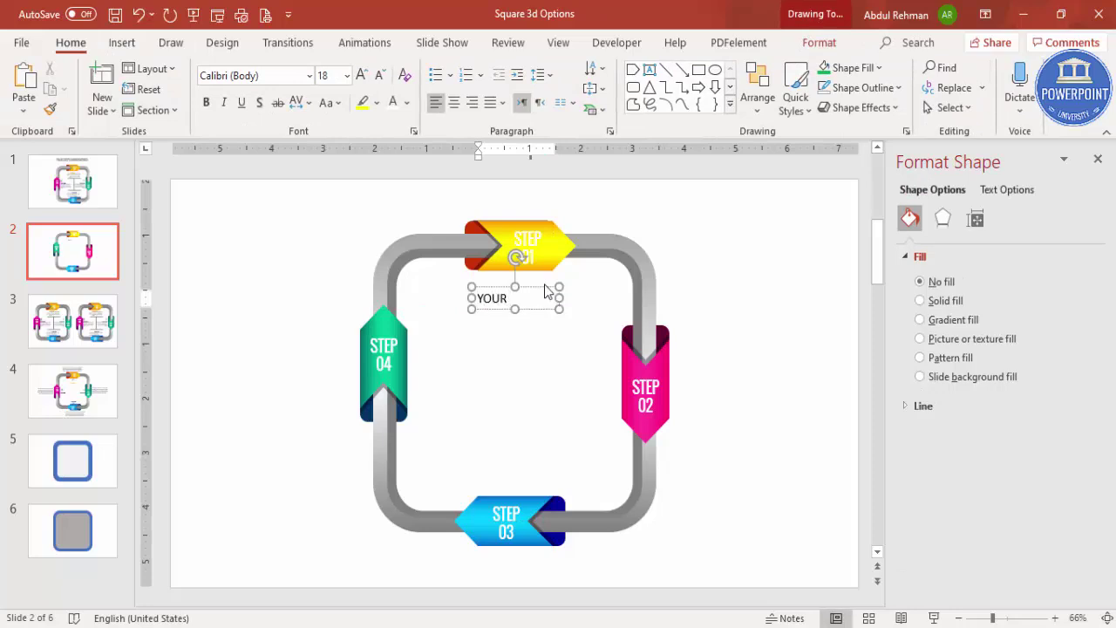
pyautogui.write(' TITLE')
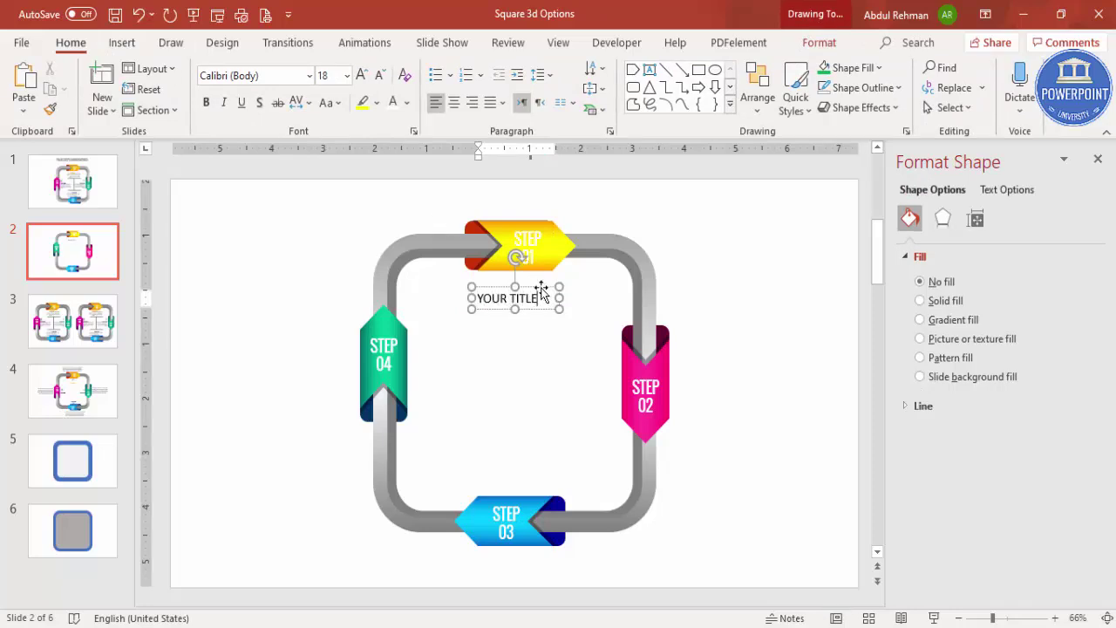
# Format the YOUR TITLE text in Oswald at size 14
pyautogui.click(542, 287)
pyautogui.click(283, 79)
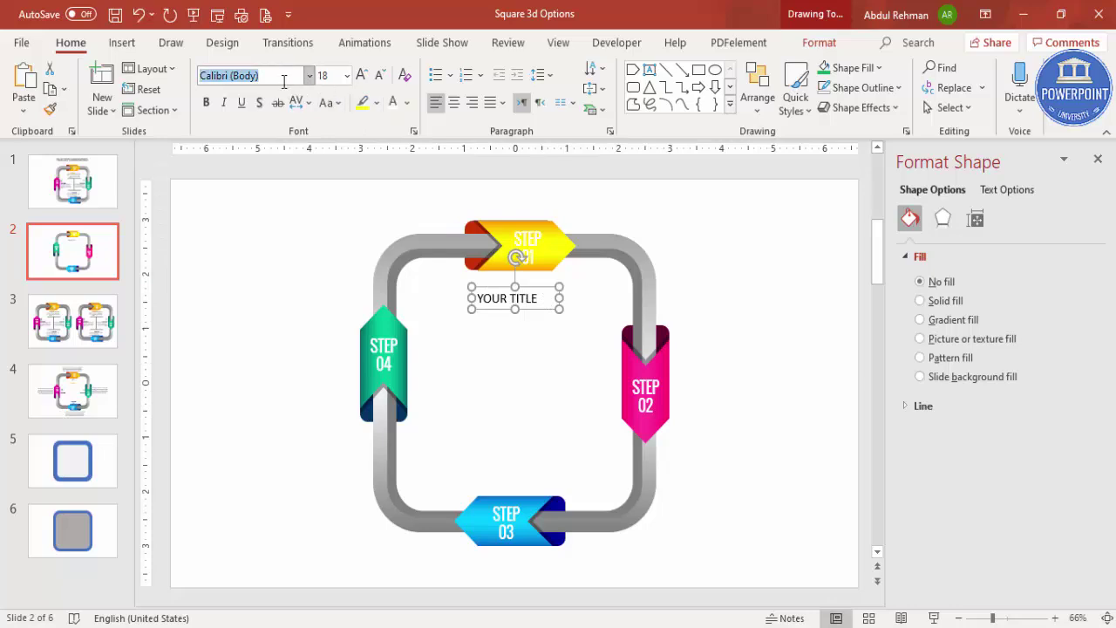
pyautogui.write('Oswald')
pyautogui.press('Return')
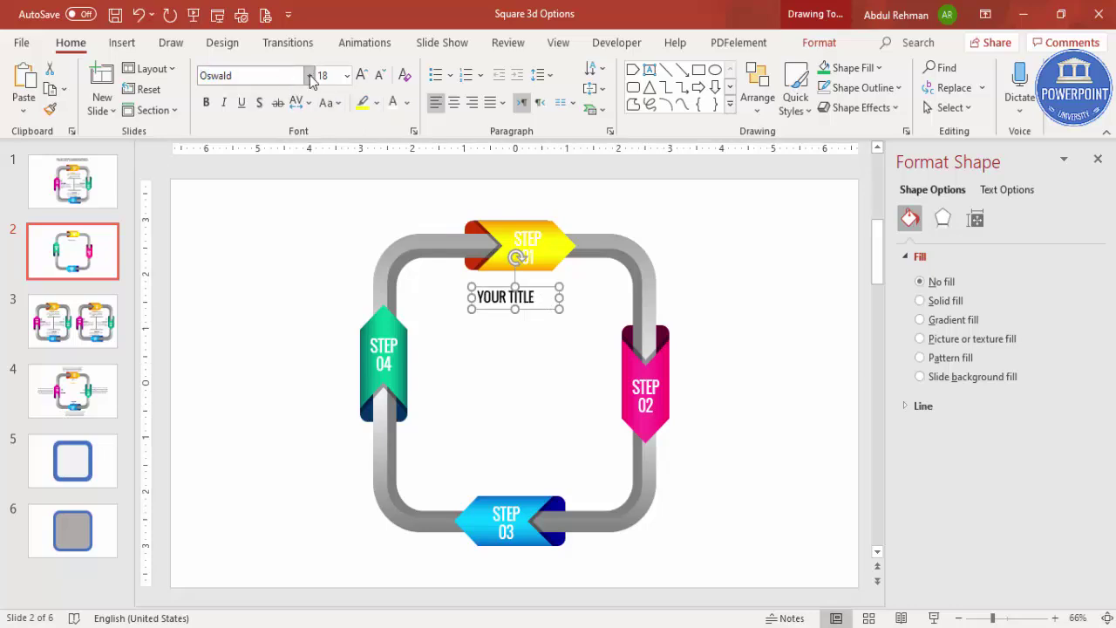
pyautogui.click(378, 76)
pyautogui.click(378, 76)
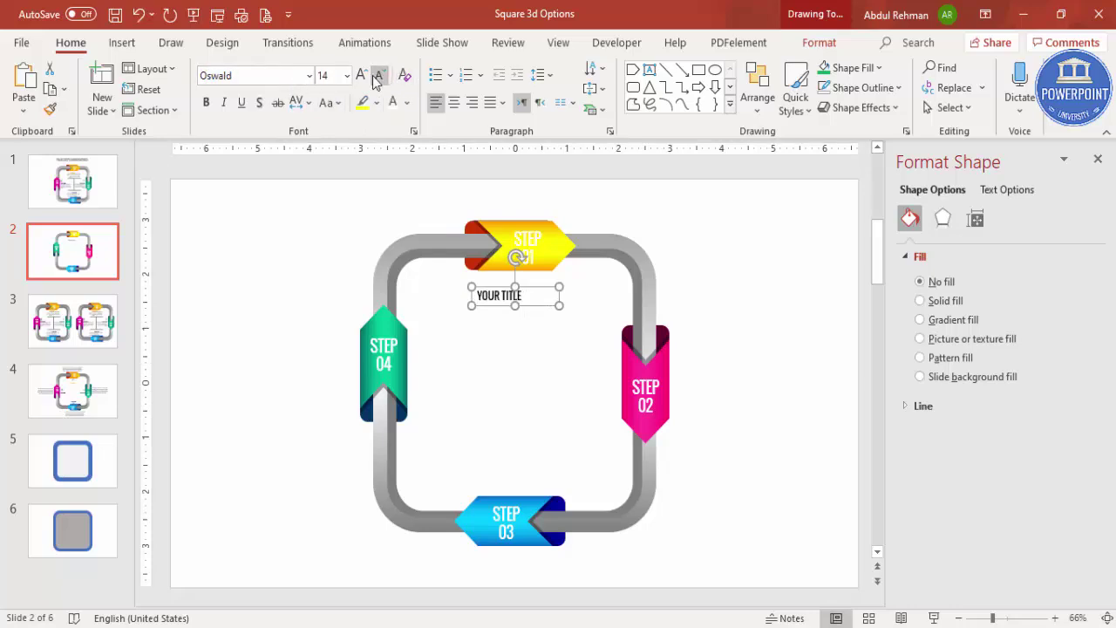
# Colour the title with the dark red sampled from the yellow arrow's fold and move it directly beneath that arrow
pyautogui.click(406, 104)
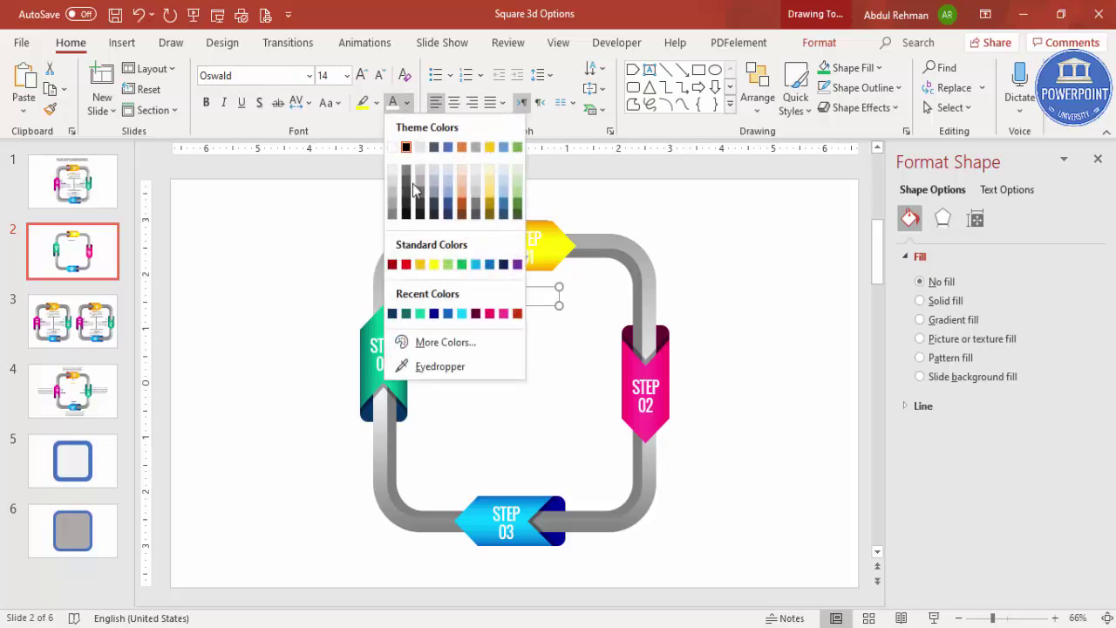
pyautogui.click(431, 367)
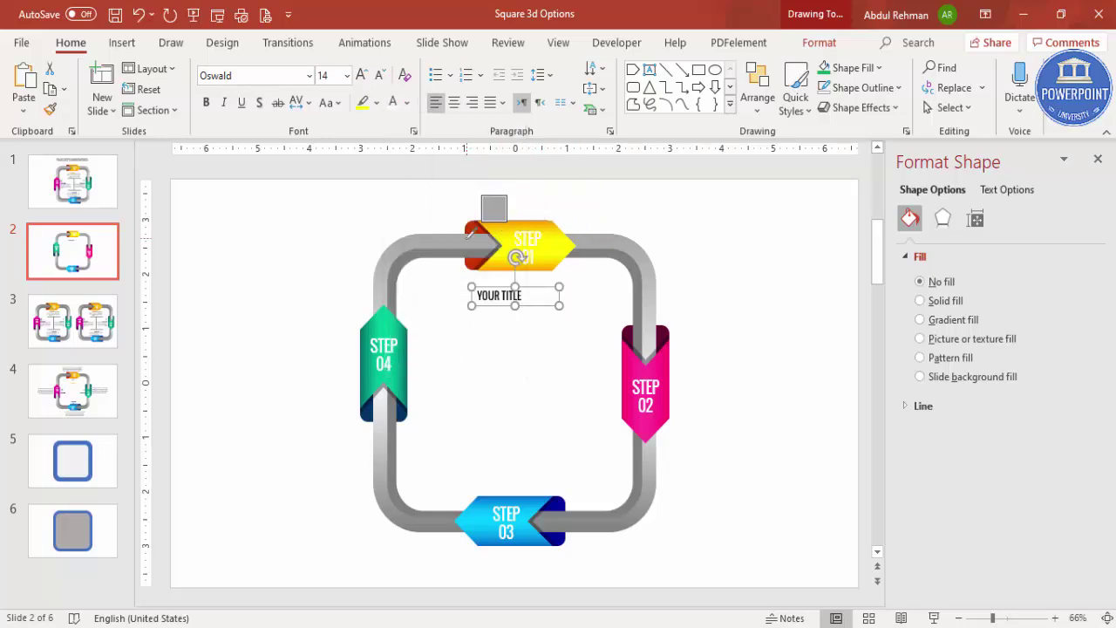
pyautogui.click(478, 225)
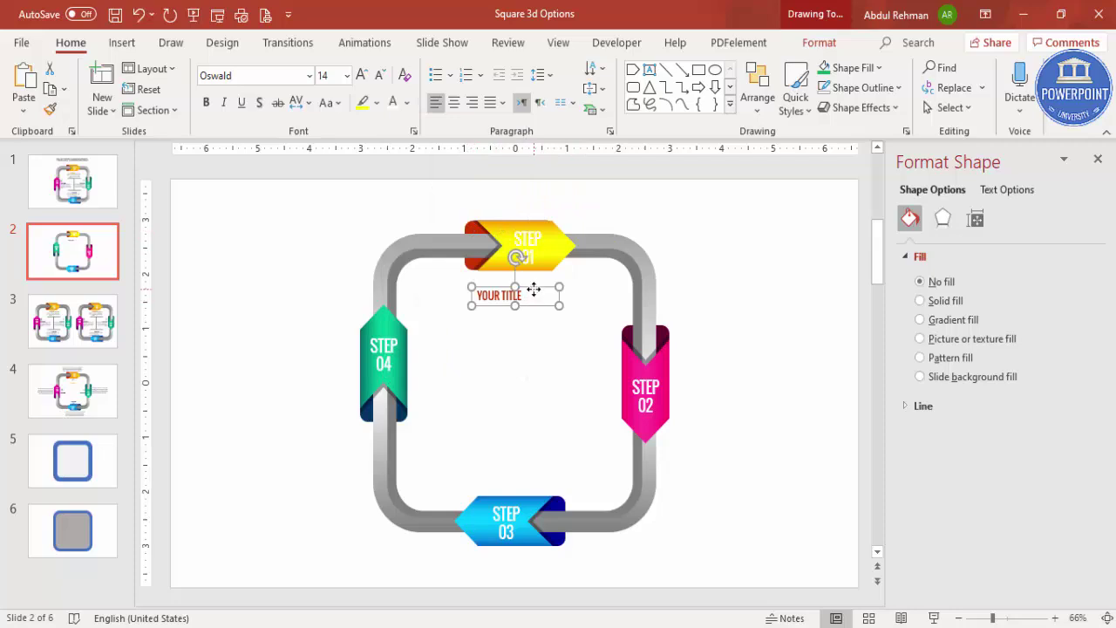
pyautogui.moveTo(534, 291); pyautogui.dragTo(528, 277)
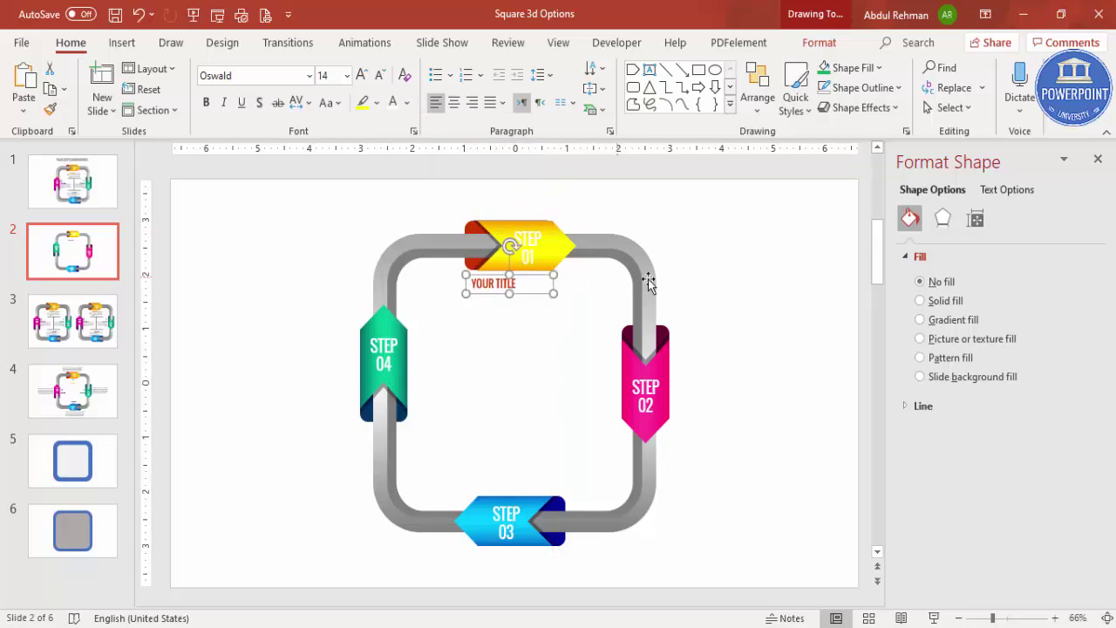
# Add a text box below the title reading "Add your detail text here."
pyautogui.click(122, 42)
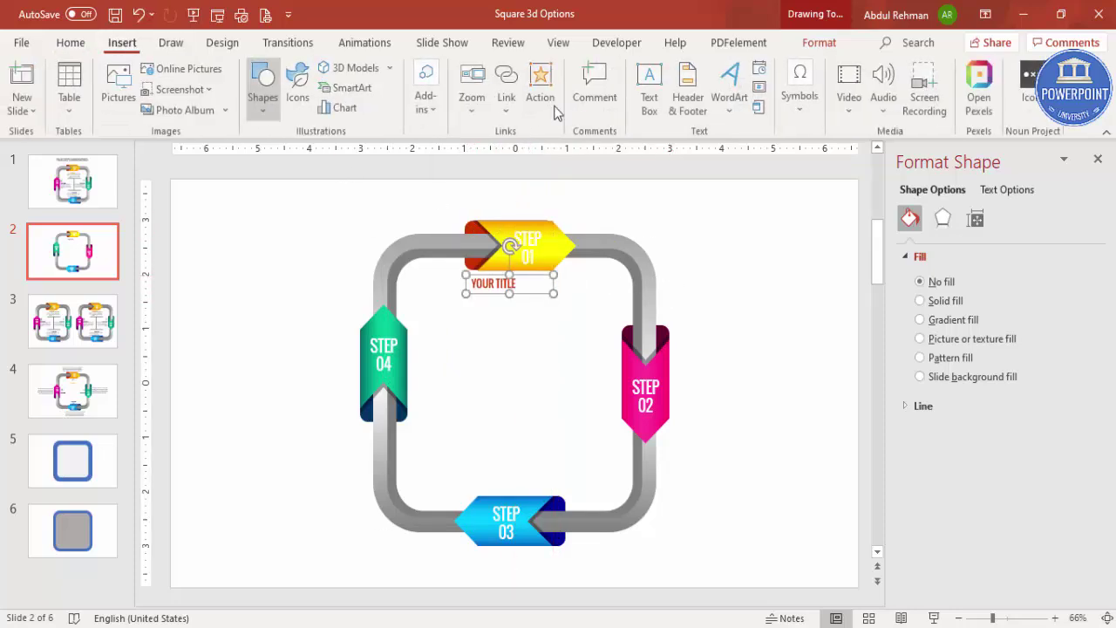
pyautogui.click(651, 87)
pyautogui.moveTo(471, 305); pyautogui.dragTo(594, 332)
pyautogui.write('Add your detail')
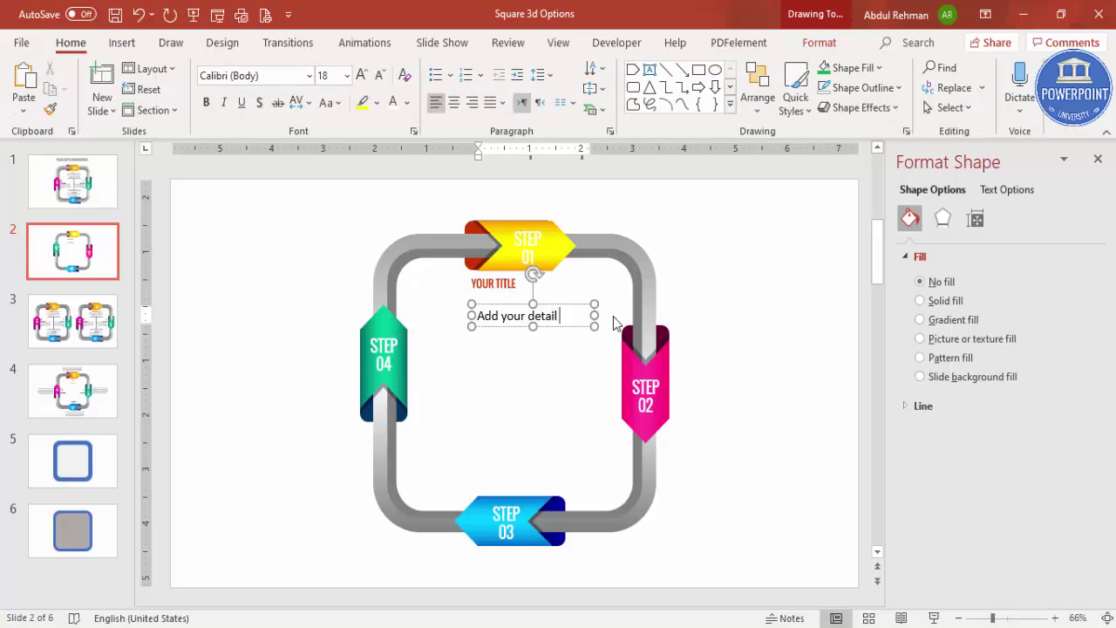
pyautogui.write(' text here.')
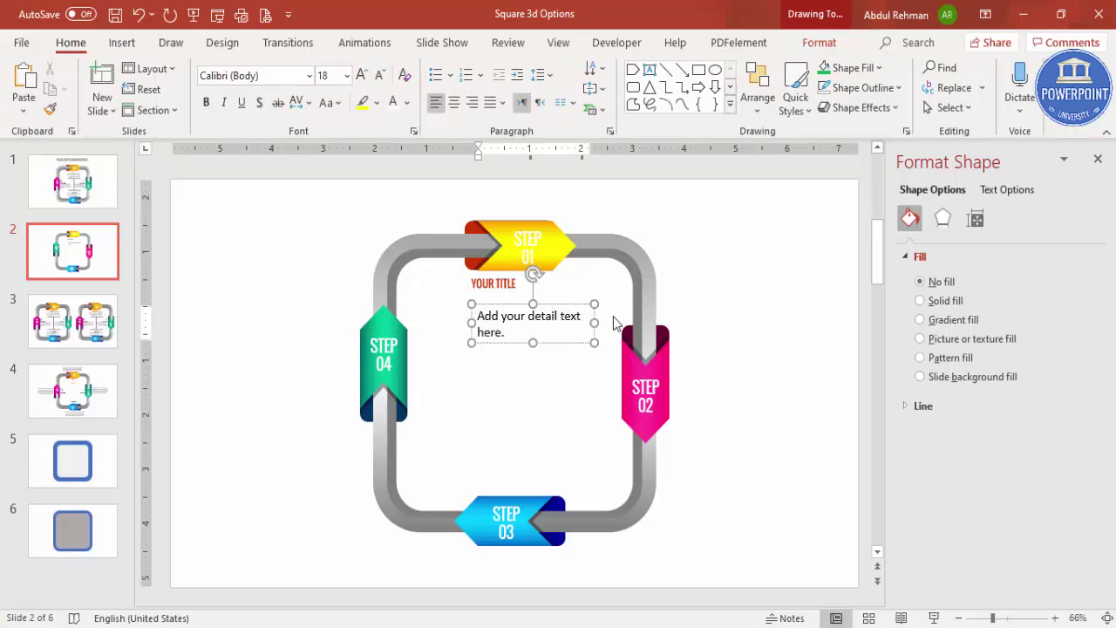
# Format the detail text in Open Sans at size 11
pyautogui.click(543, 304)
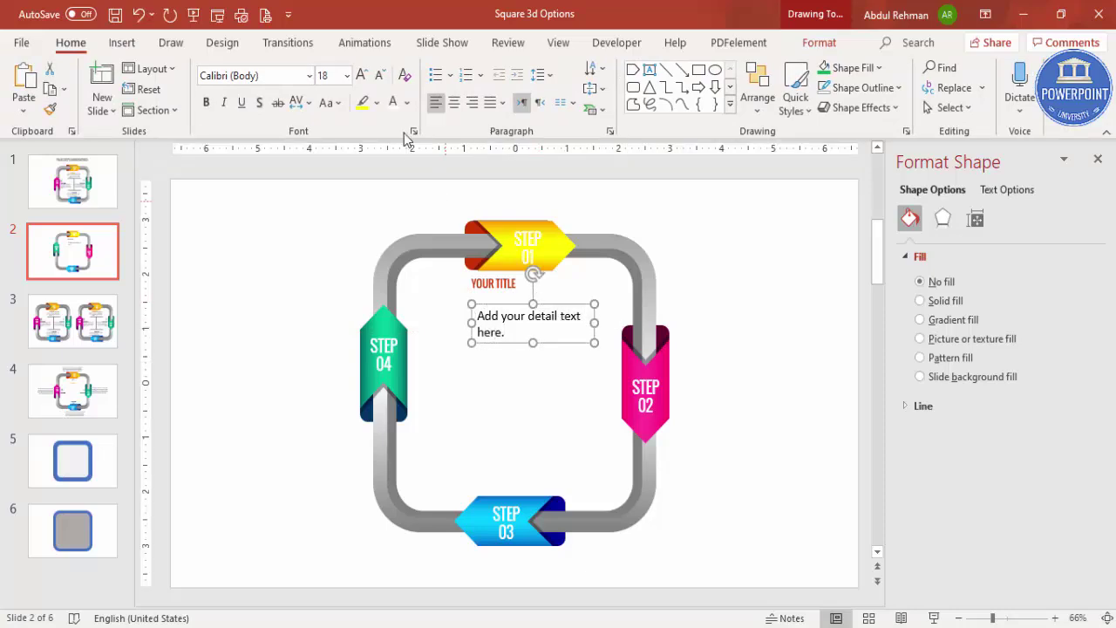
pyautogui.click(285, 79)
pyautogui.write('Open Sans')
pyautogui.press('Return')
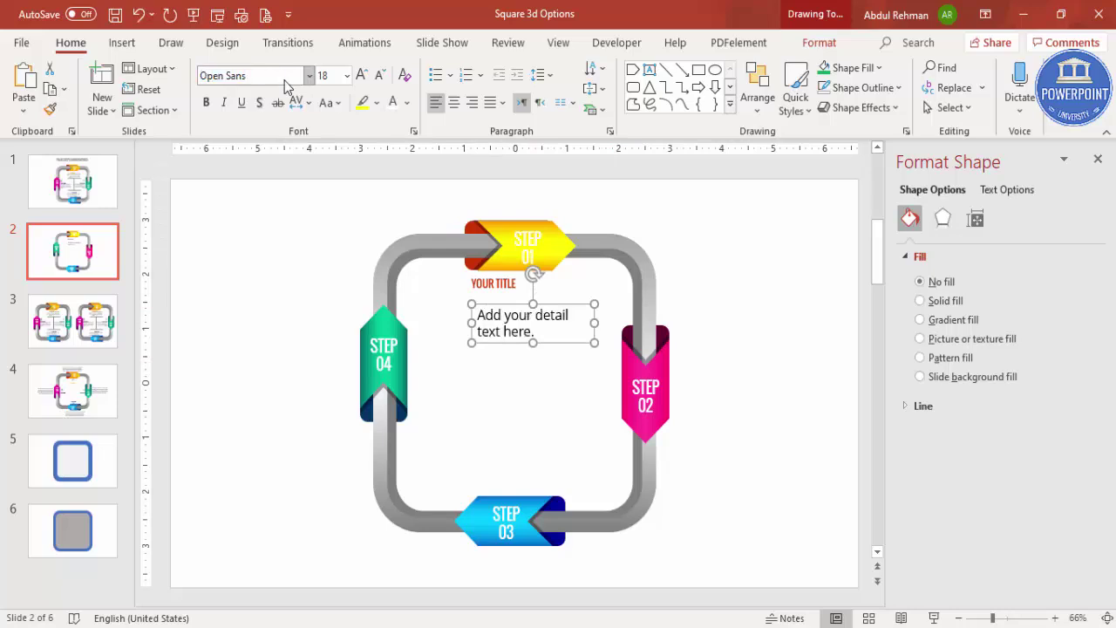
pyautogui.click(380, 75)
pyautogui.click(379, 75)
pyautogui.click(379, 75)
pyautogui.click(379, 75)
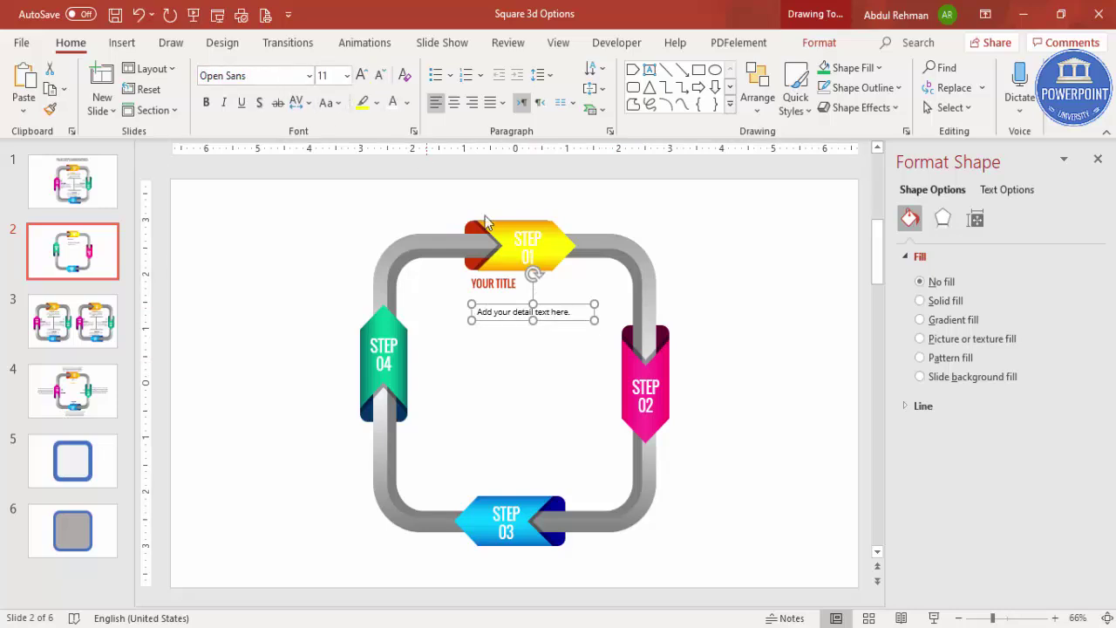
# Colour the detail text dark grey, narrow its box to two lines of text and place it directly under the title
pyautogui.click(406, 103)
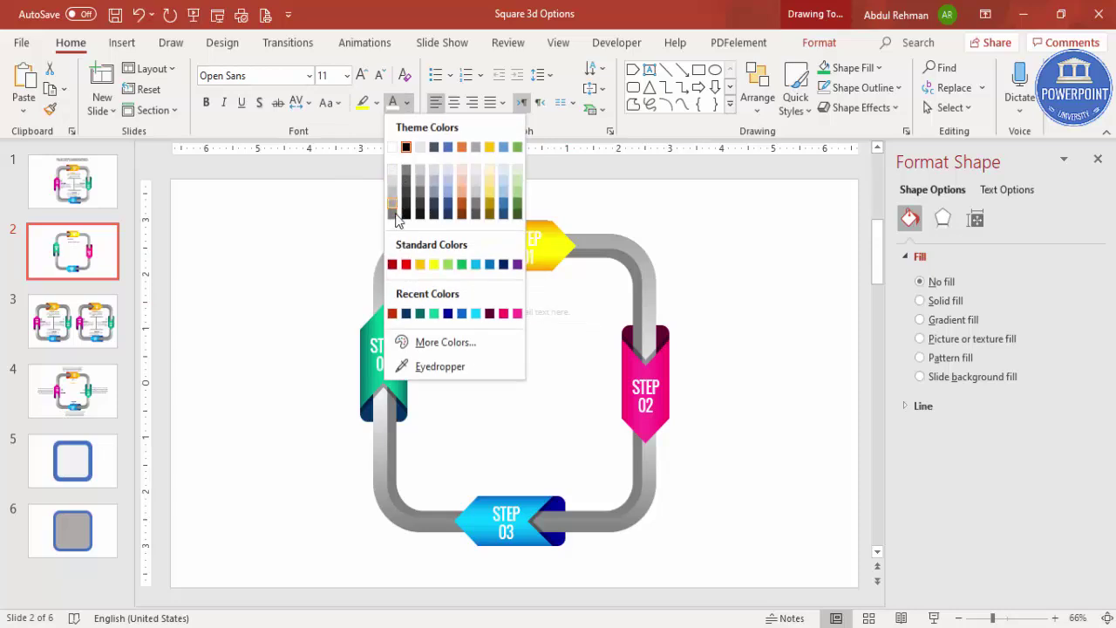
pyautogui.click(393, 214)
pyautogui.moveTo(577, 321); pyautogui.dragTo(540, 287)
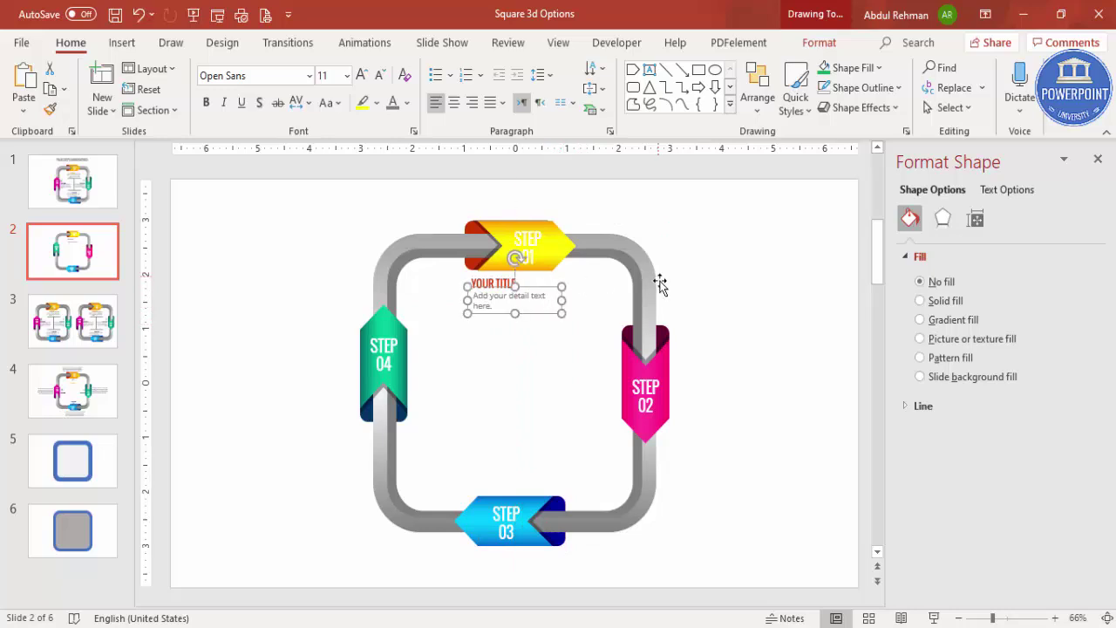
pyautogui.click(576, 235)
# Place a grouped copy of the title and detail text inside the frame, beside the pink arrow
pyautogui.click(124, 43)
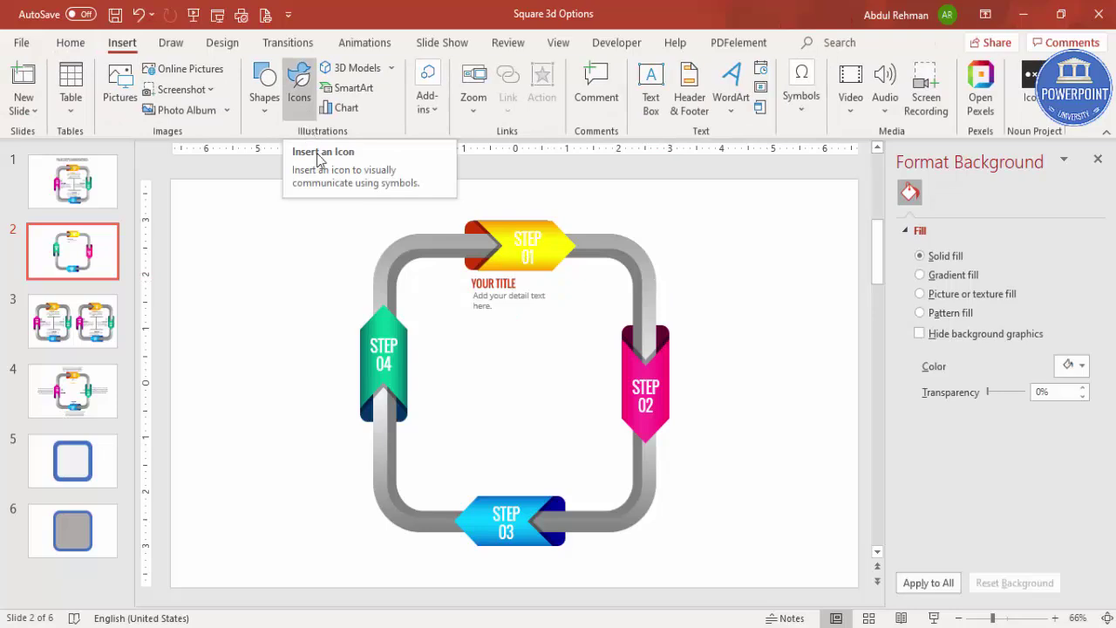
pyautogui.click(487, 294)
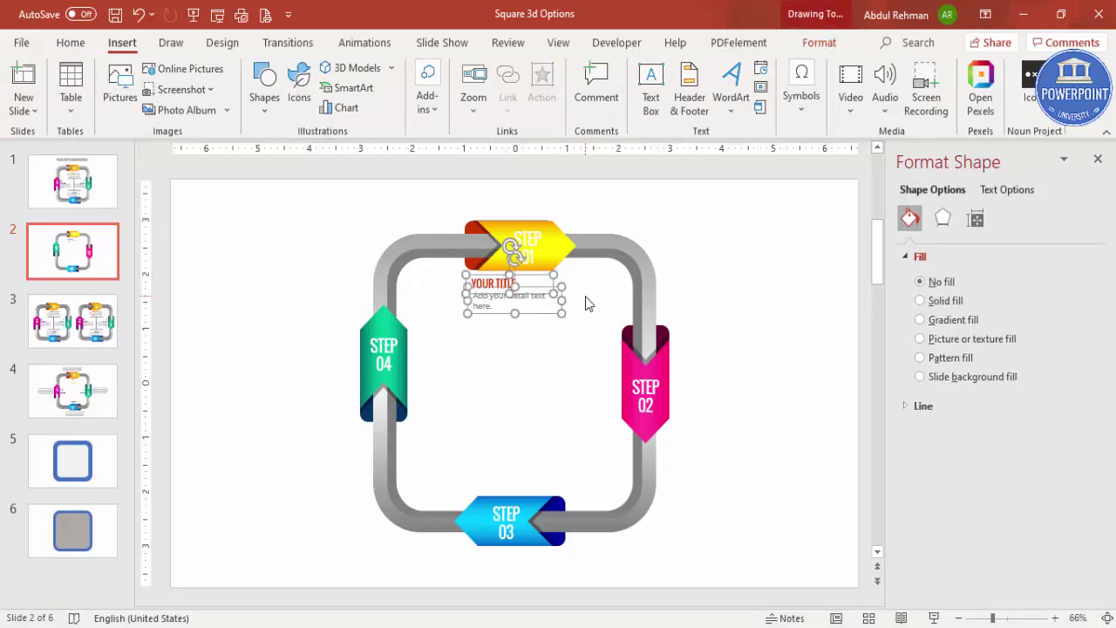
pyautogui.moveTo(582, 299); pyautogui.dragTo(601, 370)
pyautogui.click(567, 381)
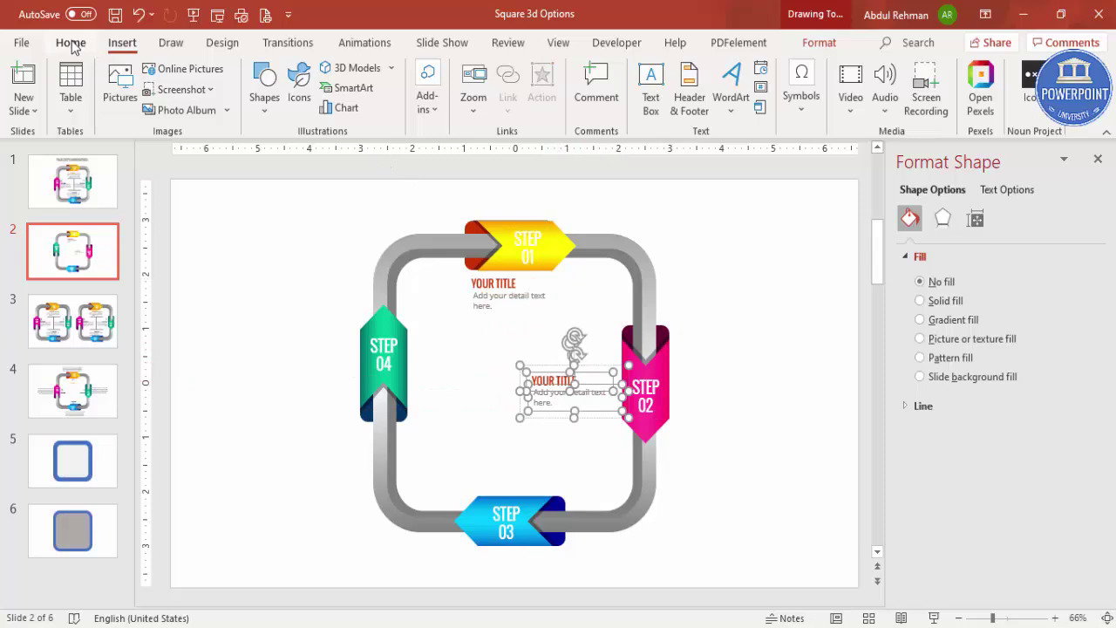
# Right-align the text beside the pink arrow and align its title and detail boxes along their right edges
pyautogui.click(71, 42)
pyautogui.click(471, 105)
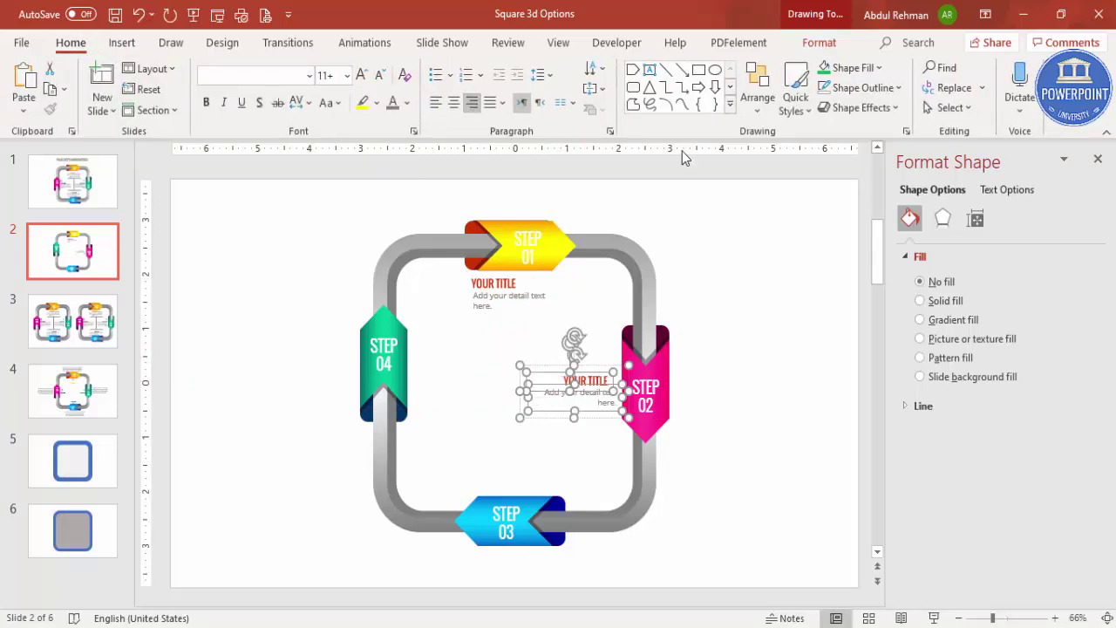
pyautogui.click(820, 43)
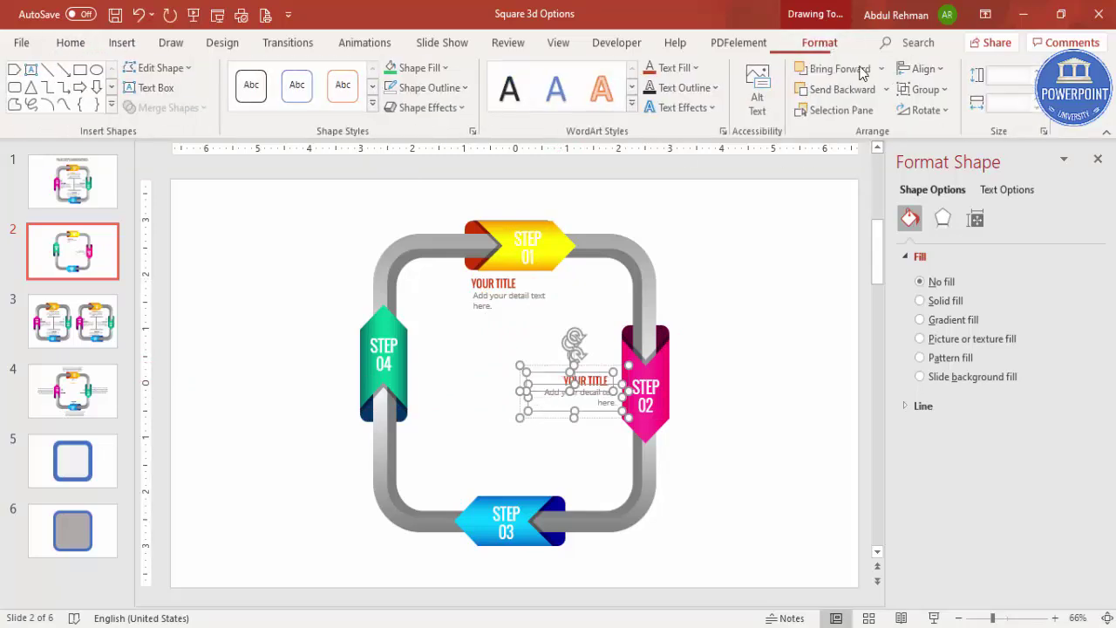
pyautogui.click(923, 69)
pyautogui.click(955, 141)
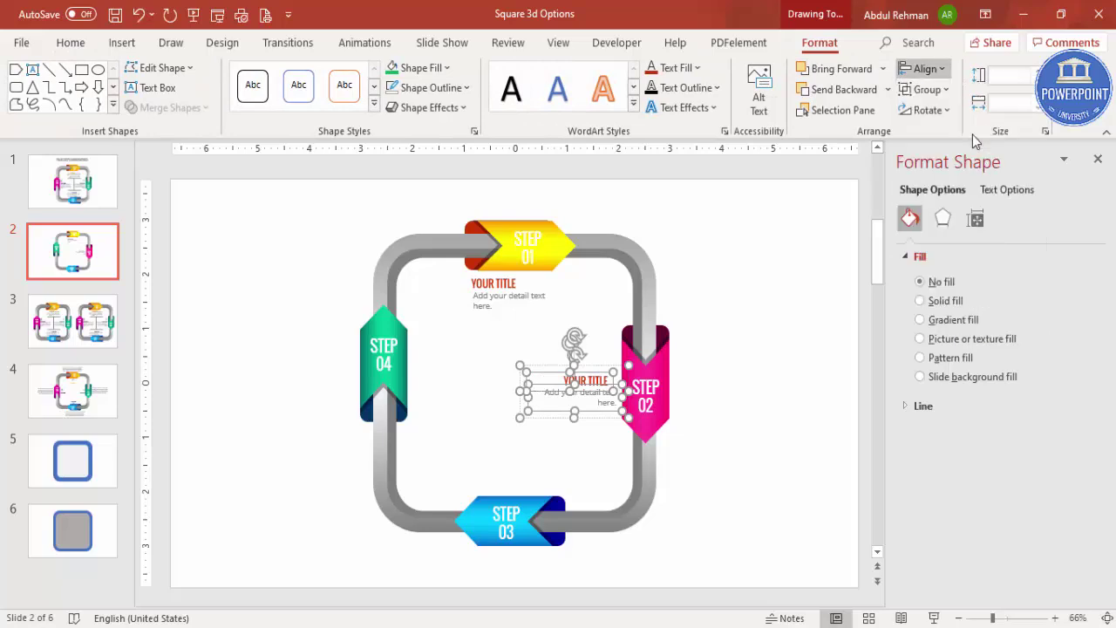
pyautogui.click(741, 305)
# Place a copy of the title and detail text above the blue arrow and centre its text
pyautogui.click(582, 375)
pyautogui.moveTo(599, 369); pyautogui.dragTo(541, 448)
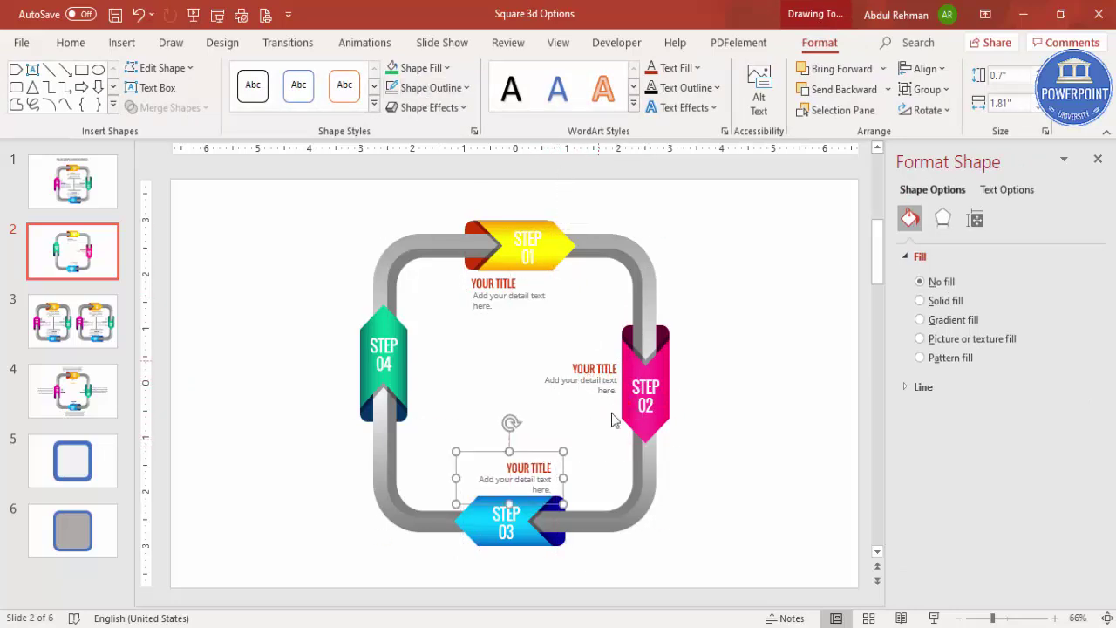
pyautogui.click(71, 42)
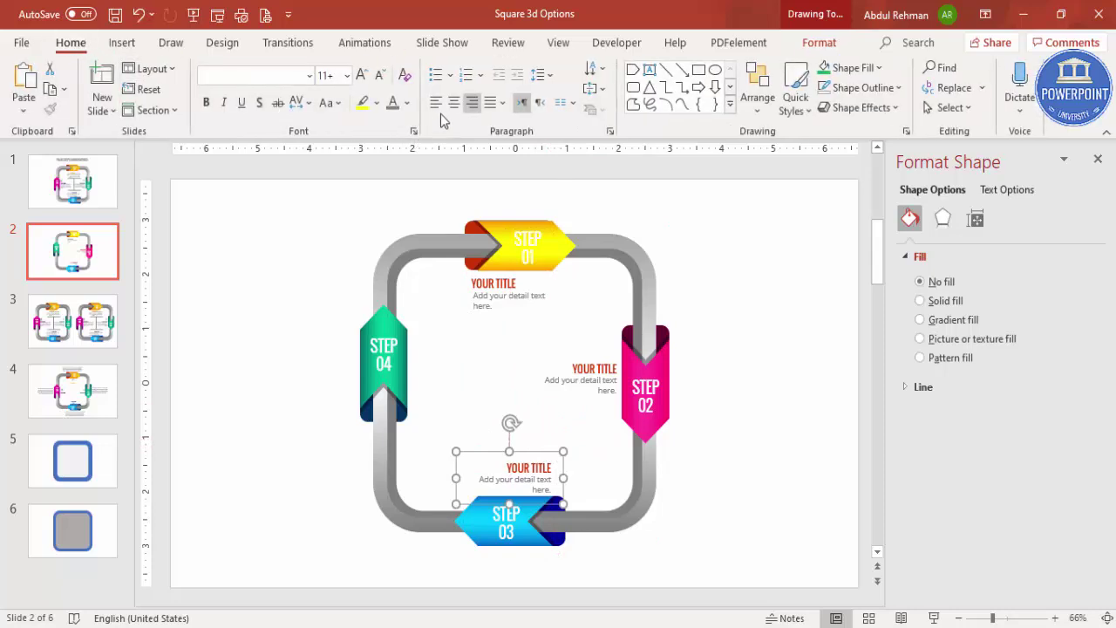
pyautogui.click(452, 109)
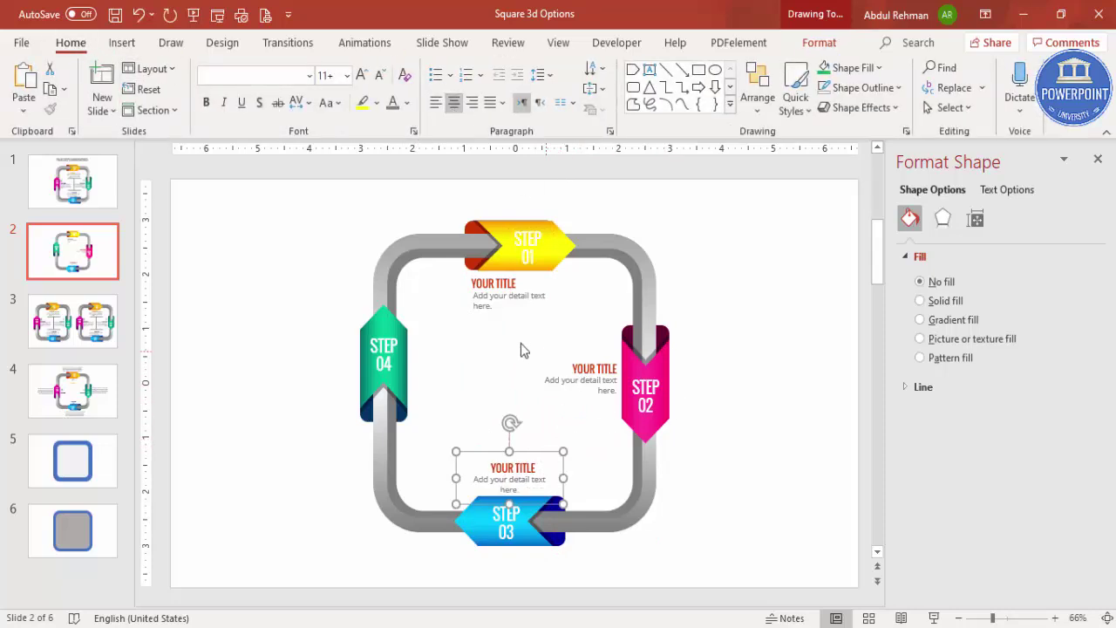
# Place a copy of the title and detail text inside the frame beside the green arrow and left-align its text
pyautogui.moveTo(589, 359); pyautogui.dragTo(515, 335)
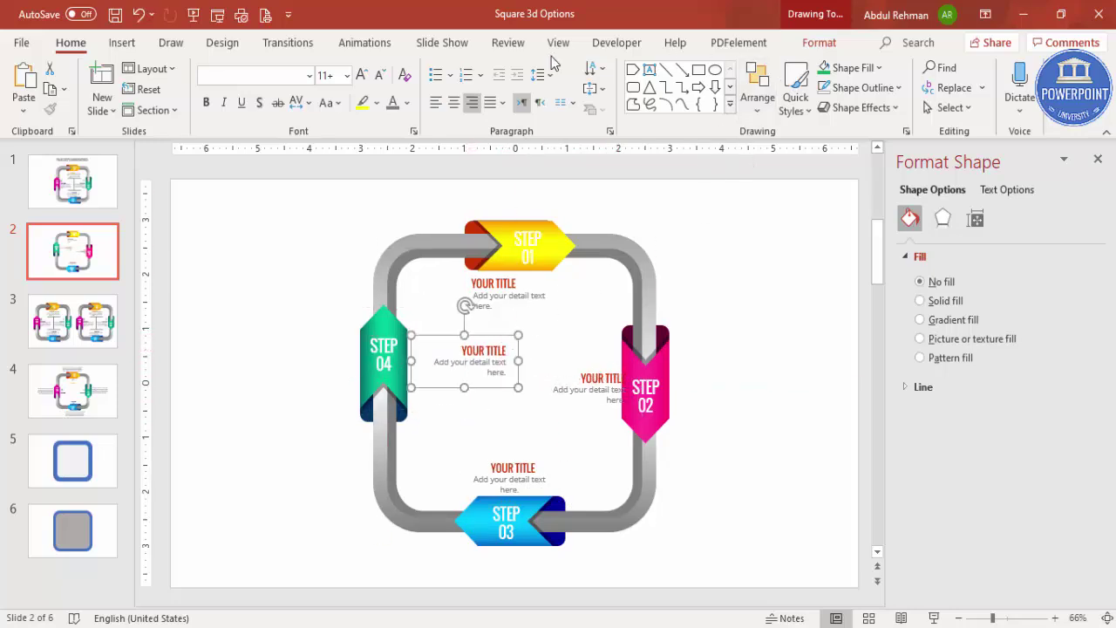
pyautogui.click(435, 103)
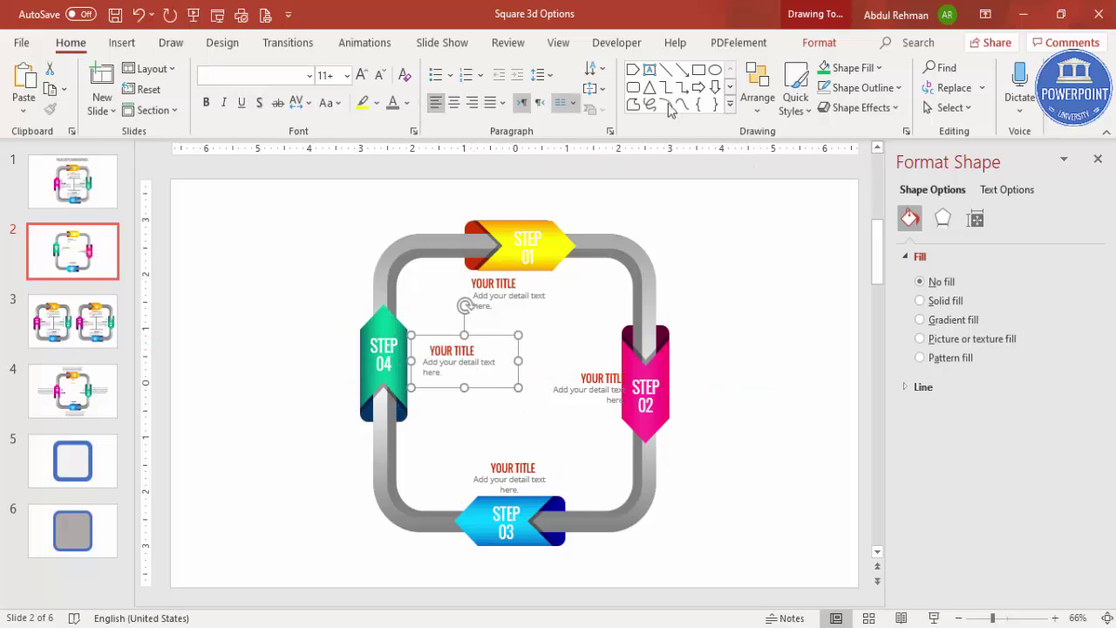
pyautogui.click(815, 43)
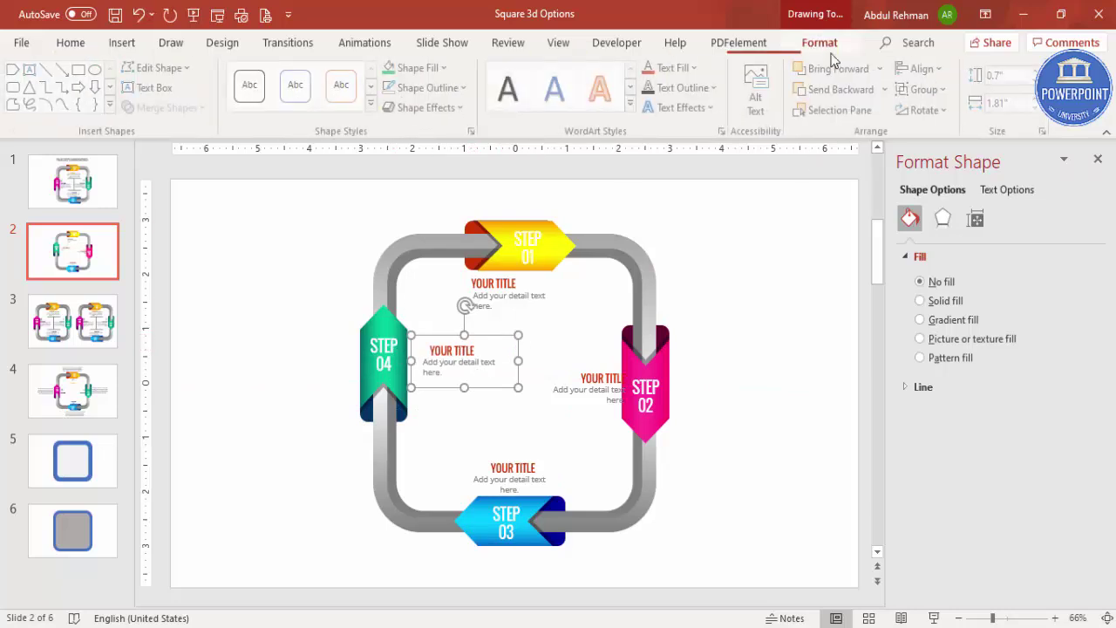
pyautogui.click(924, 68)
pyautogui.click(942, 92)
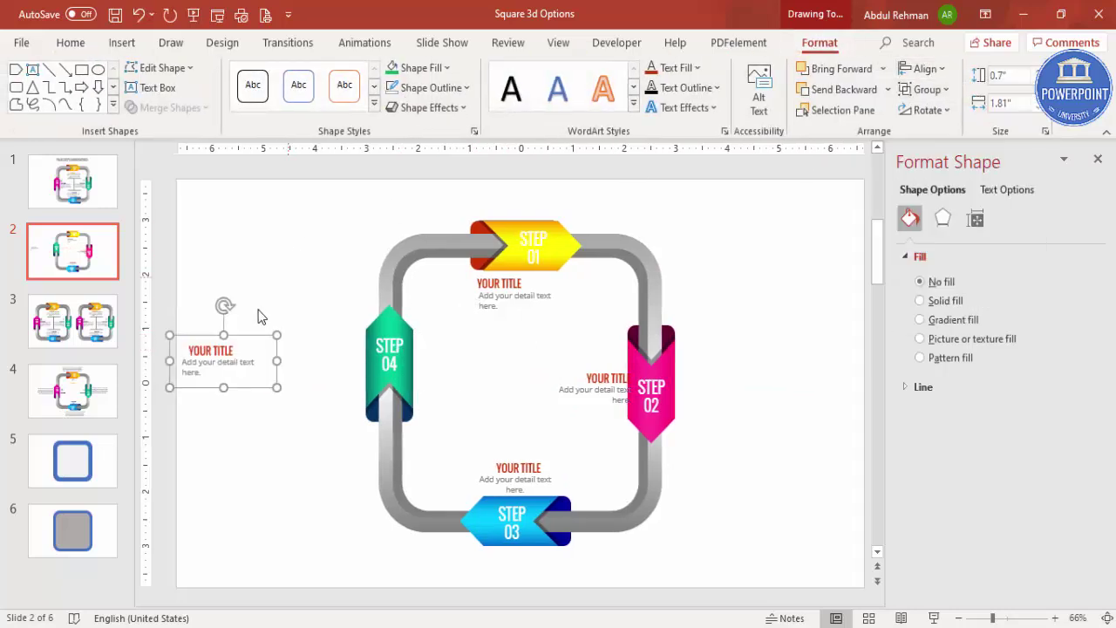
pyautogui.moveTo(246, 339); pyautogui.dragTo(497, 351)
# Align the title and detail boxes beside the green arrow along their left edges and move the group closer to the arrow
pyautogui.keyDown('shift'); pyautogui.click(453, 383); pyautogui.keyUp('shift')
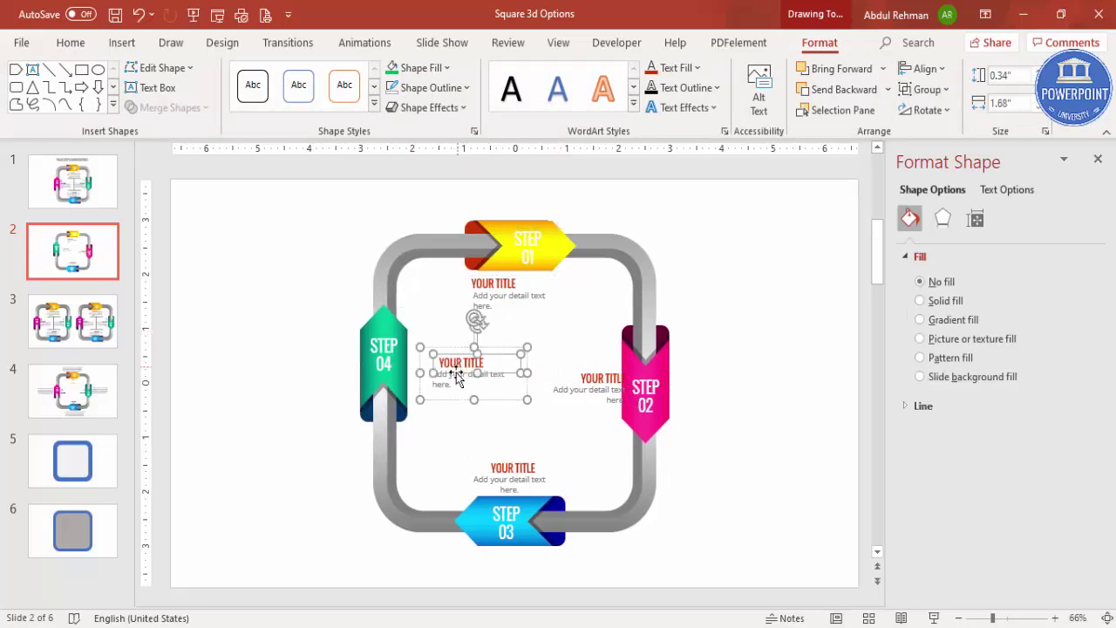
pyautogui.click(924, 68)
pyautogui.click(942, 112)
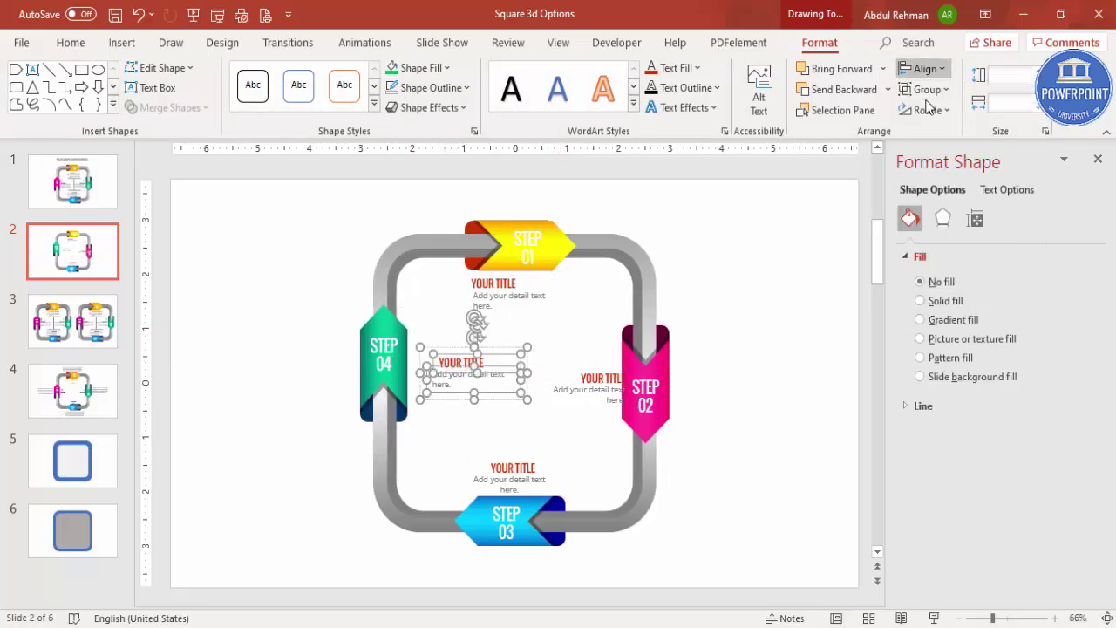
pyautogui.click(695, 303)
pyautogui.click(478, 350)
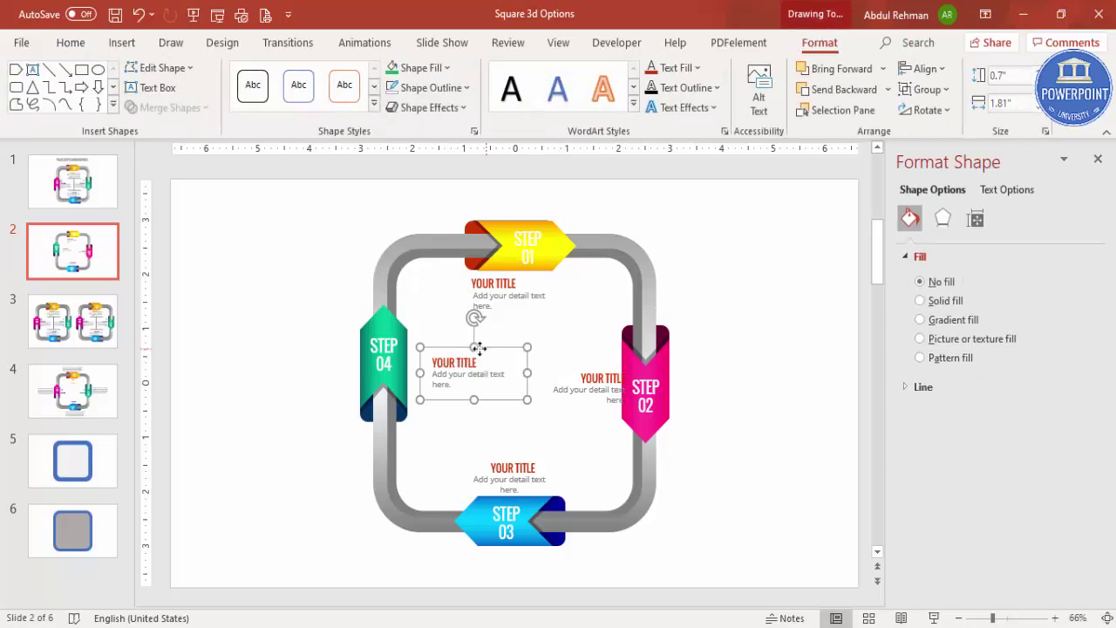
pyautogui.moveTo(484, 348); pyautogui.dragTo(471, 349)
pyautogui.click(435, 357)
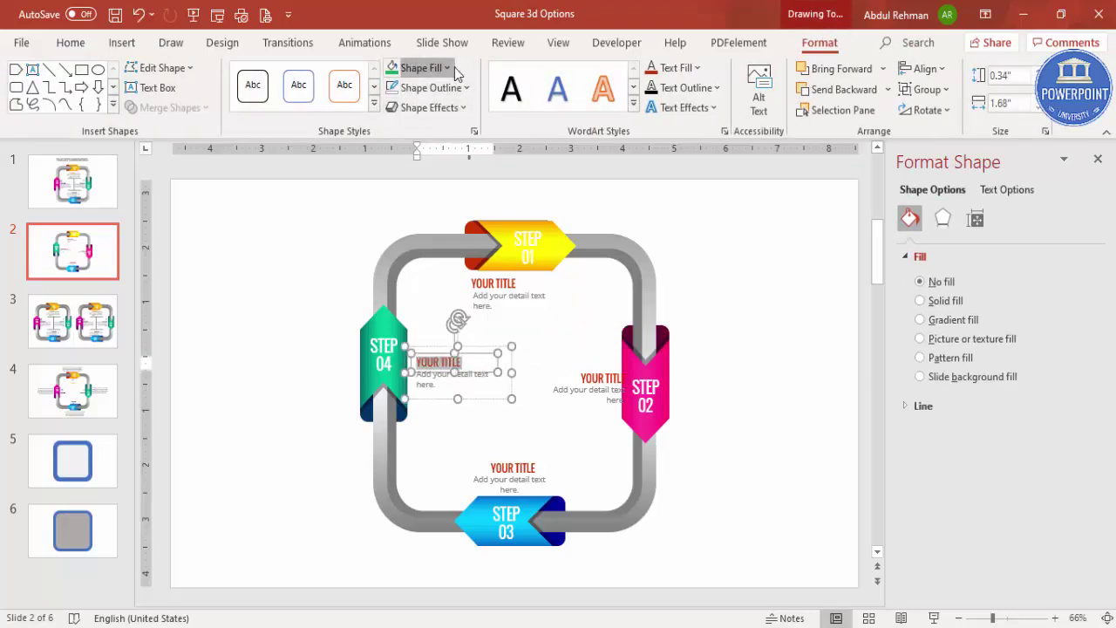
pyautogui.click(423, 67)
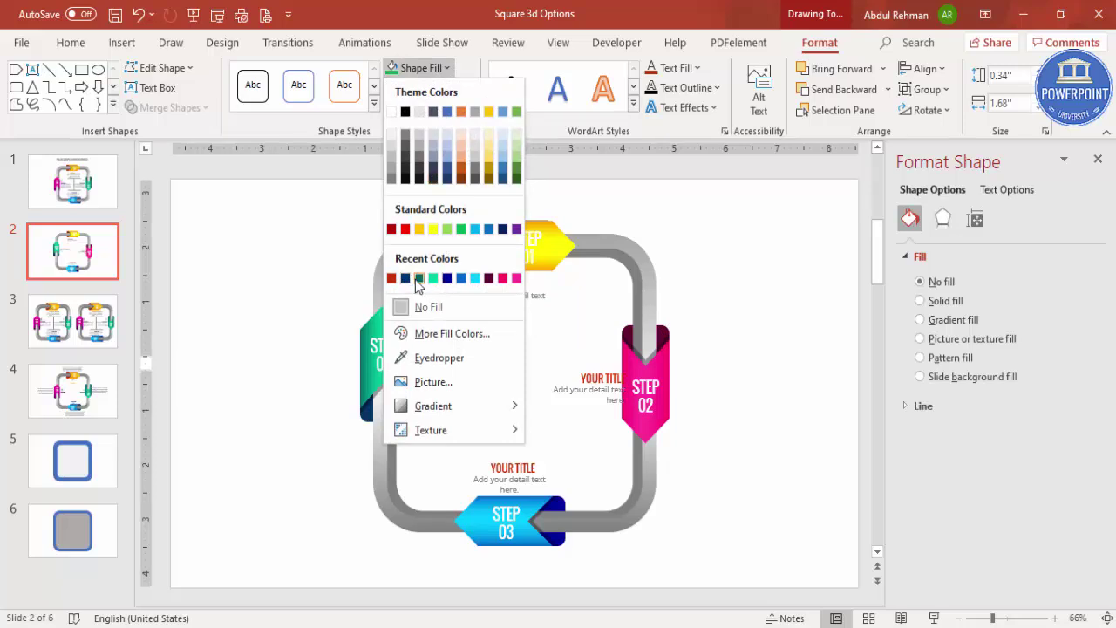
pyautogui.click(418, 279)
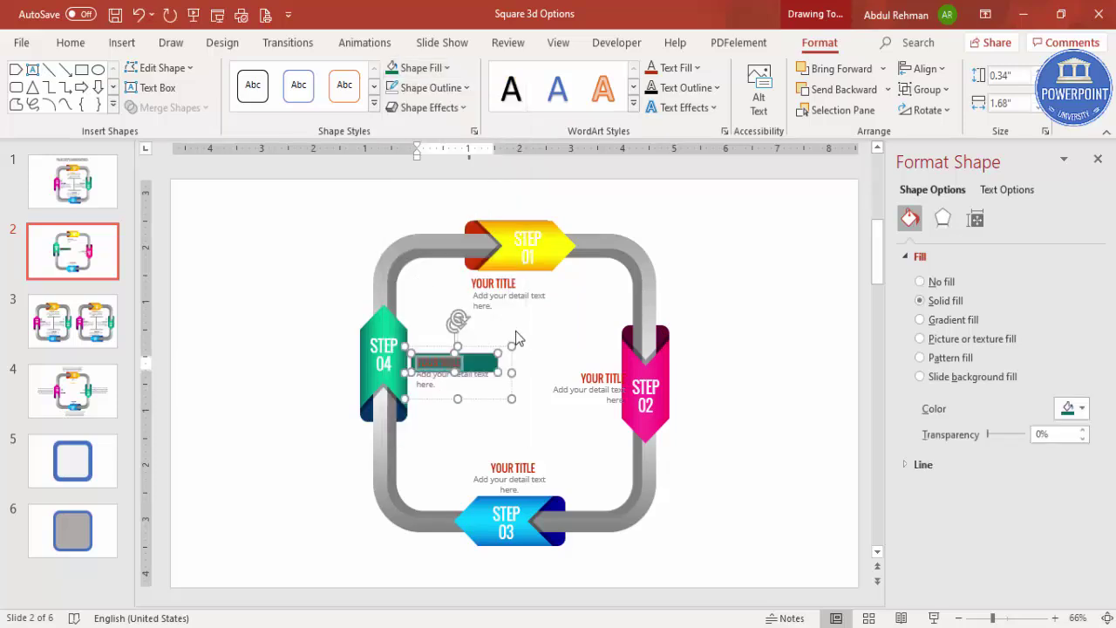
pyautogui.hotkey('ctrl', 'z')
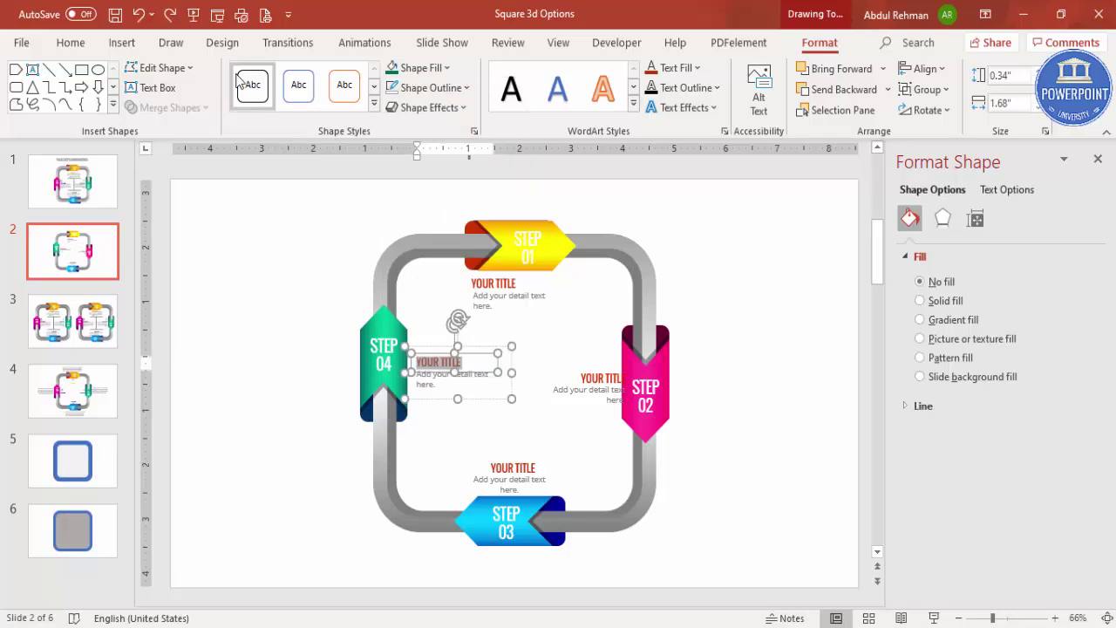
# Colour the title text beside the green arrow dark green using the recent colour
pyautogui.click(71, 42)
pyautogui.click(406, 103)
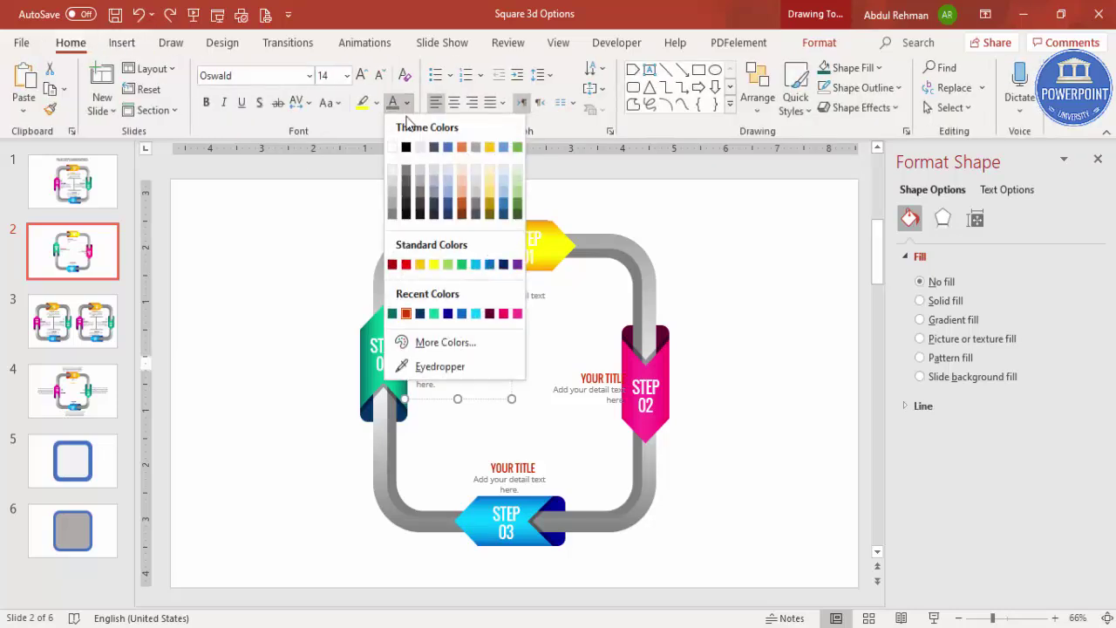
pyautogui.click(398, 313)
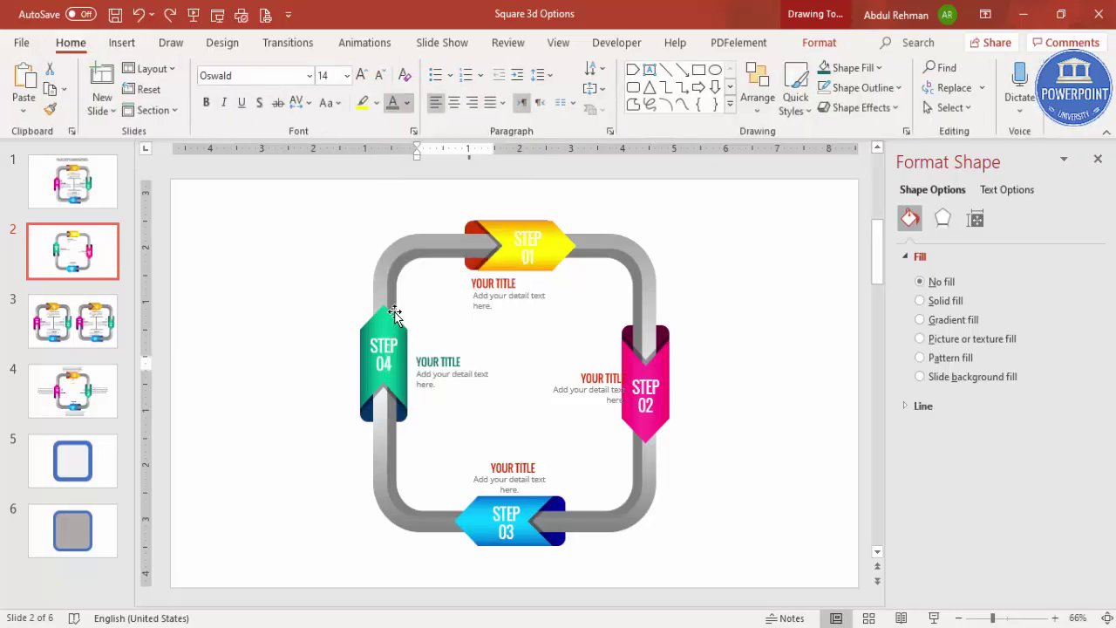
# Colour the title above the blue arrow dark blue and the title beside the pink arrow dark maroon
pyautogui.tripleClick(515, 466)
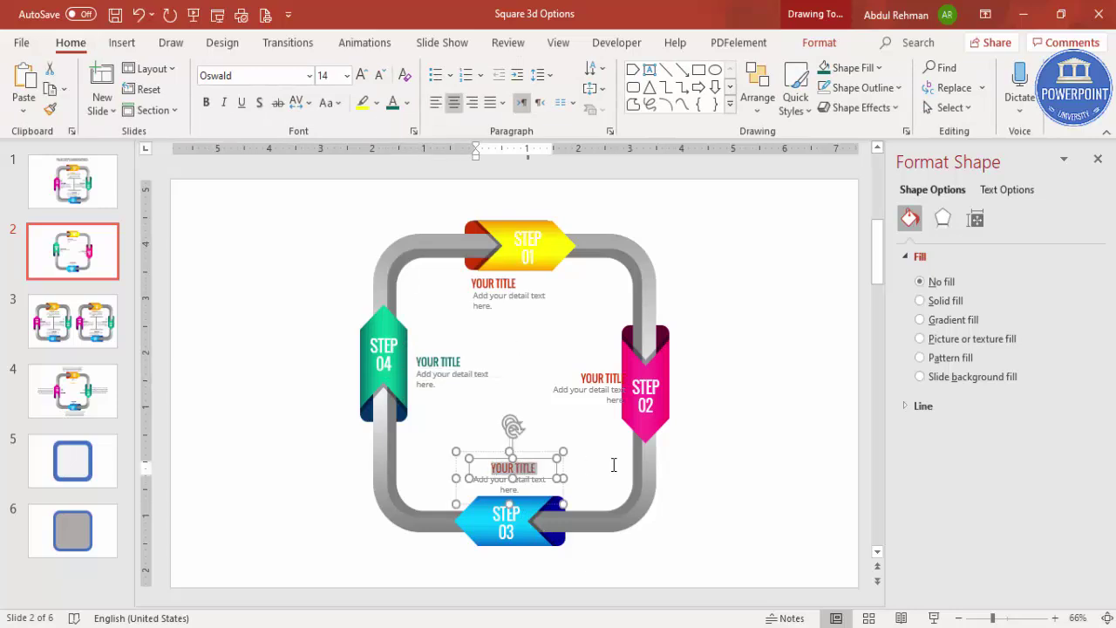
pyautogui.click(407, 103)
pyautogui.click(450, 314)
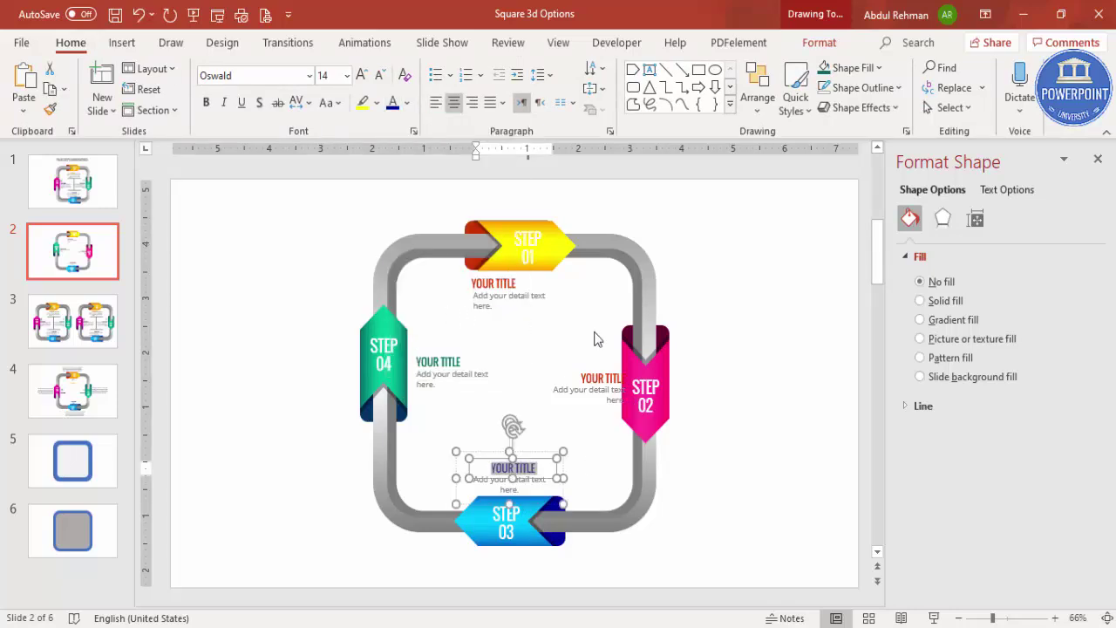
pyautogui.tripleClick(587, 376)
pyautogui.click(406, 103)
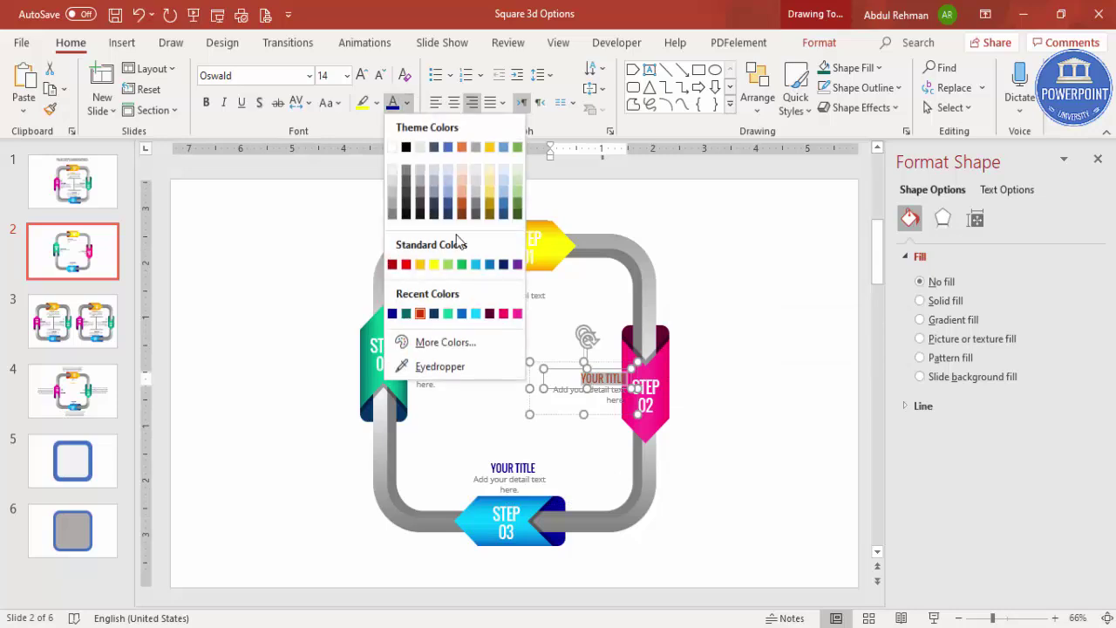
pyautogui.click(490, 314)
pyautogui.click(719, 340)
# Move the title and detail group beside the pink arrow inward so that it no longer overlaps the arrow
pyautogui.click(609, 363)
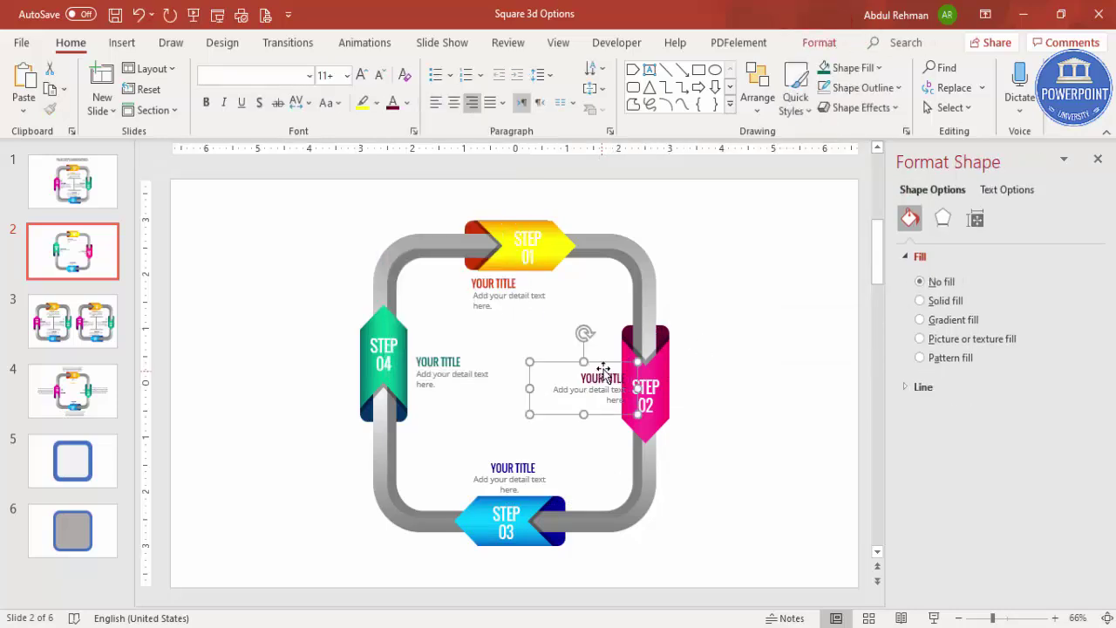
pyautogui.moveTo(608, 363); pyautogui.dragTo(605, 361)
pyautogui.click(730, 341)
# Insert a straight line beneath the detail text below the yellow arrow
pyautogui.click(126, 50)
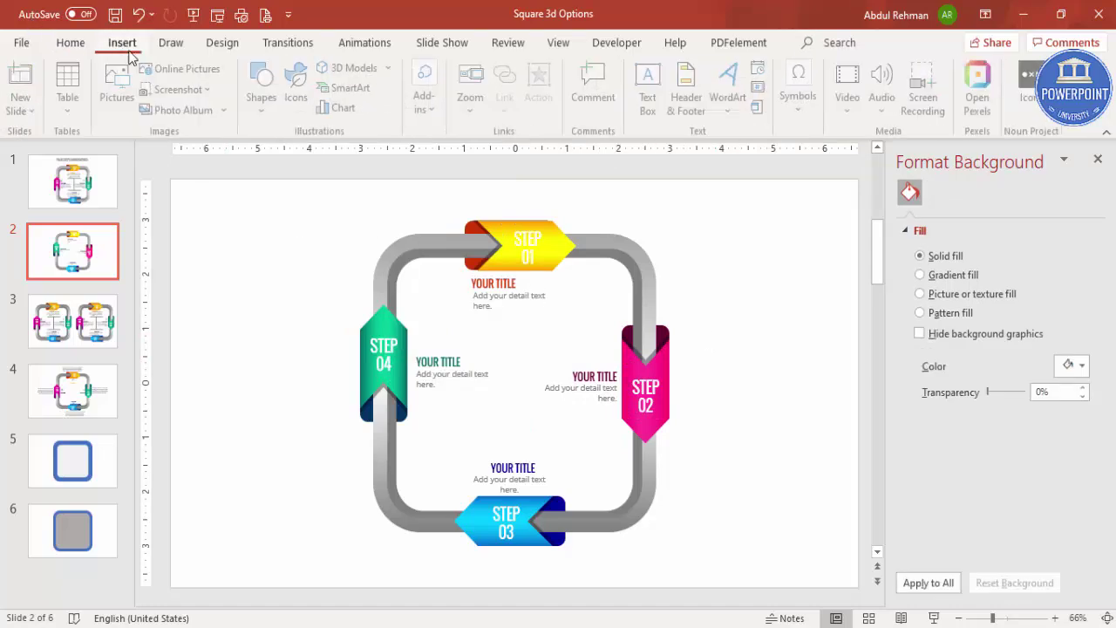
pyautogui.click(269, 109)
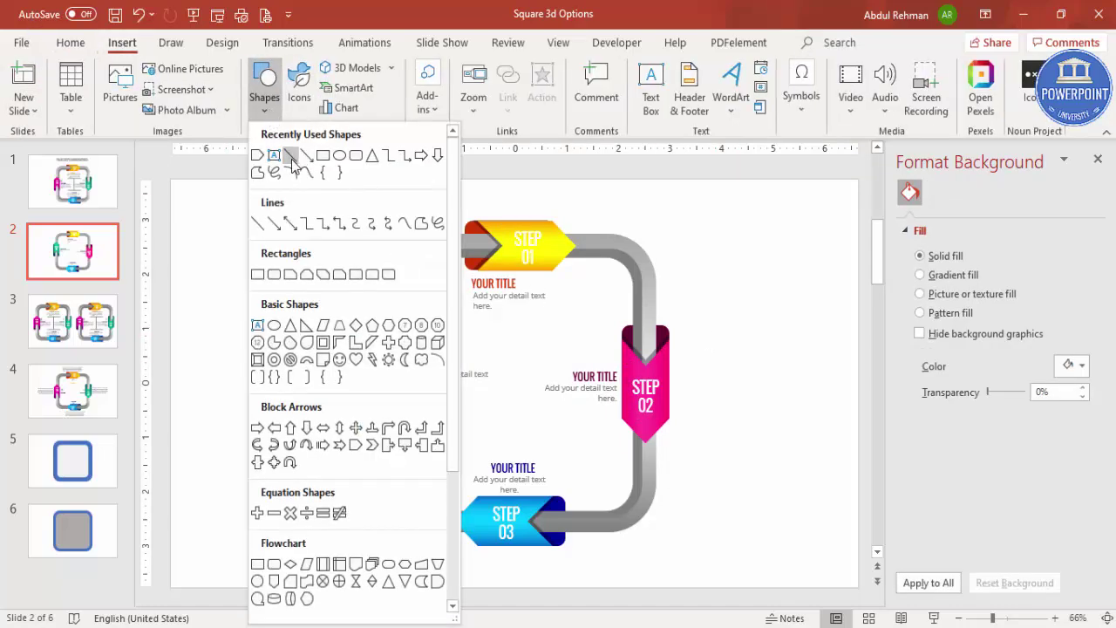
pyautogui.click(258, 225)
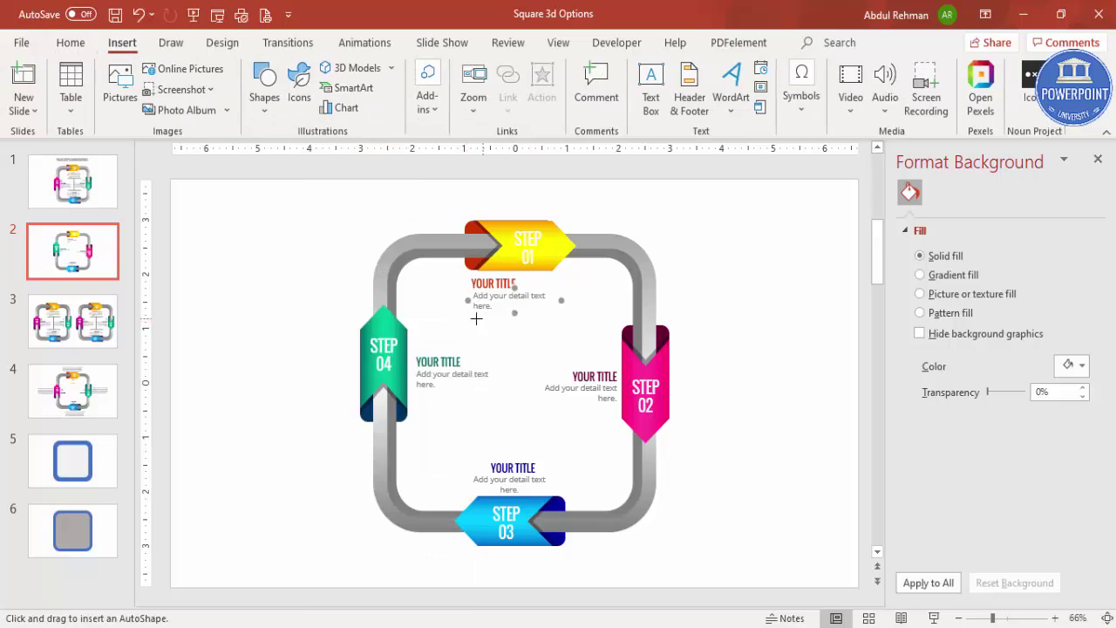